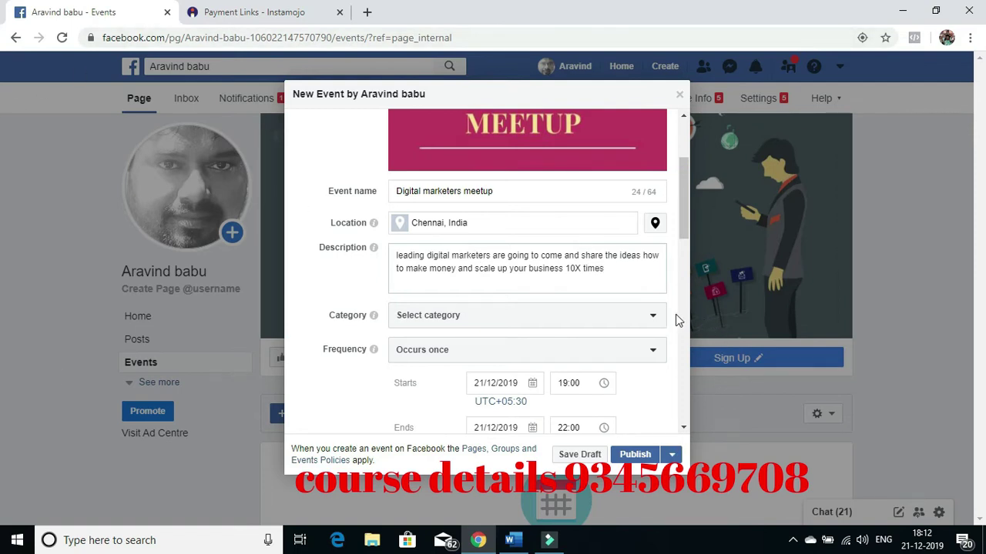
Set the event's category to Other.
{"action": "left_click", "coordinate": [653, 315]}
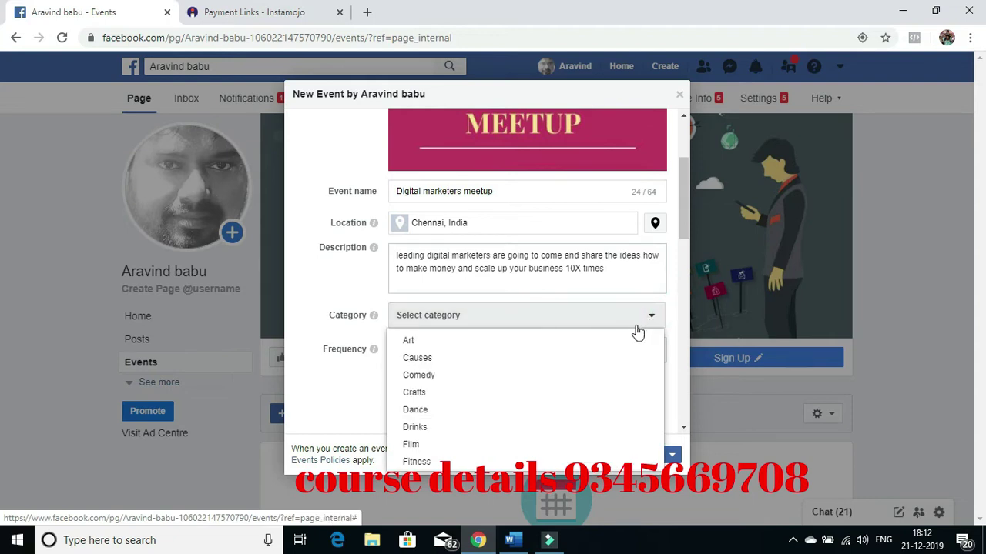
{"action": "scroll", "coordinate": [638, 331], "scroll_direction": "down", "scroll_amount": 5}
{"action": "scroll", "coordinate": [565, 418], "scroll_direction": "down", "scroll_amount": 3}
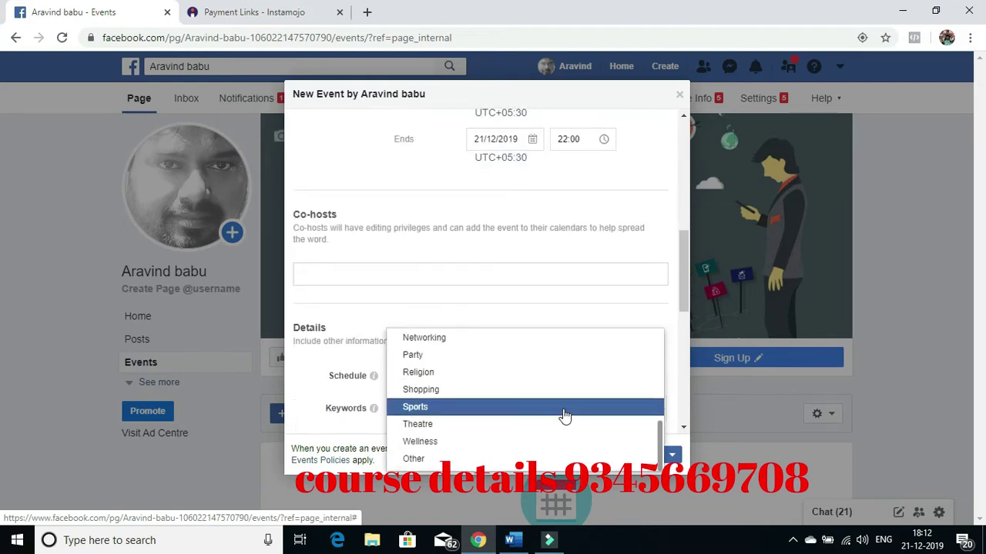
{"action": "left_click", "coordinate": [471, 460]}
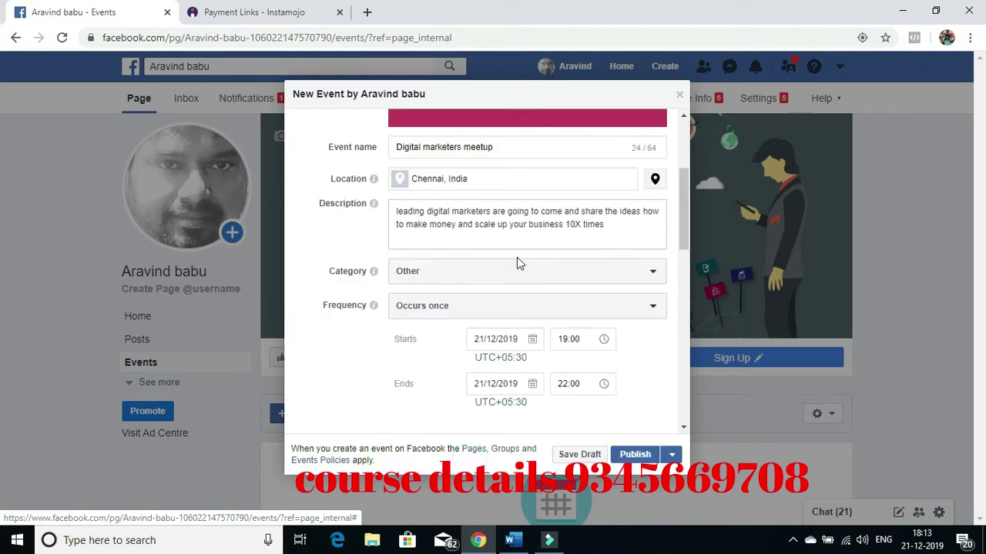
Set the event's frequency to Daily and review its date and time fields.
{"action": "left_click", "coordinate": [512, 308]}
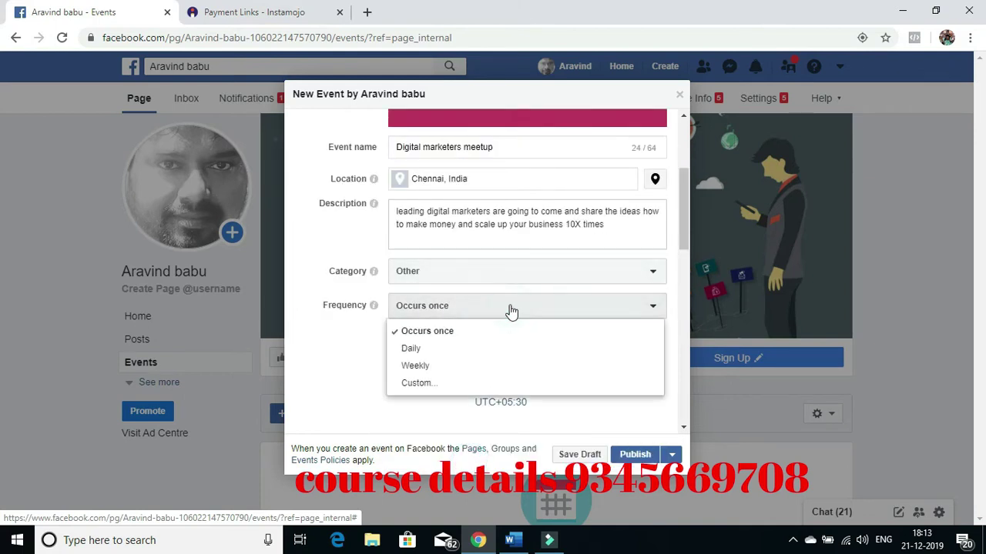
{"action": "left_click", "coordinate": [456, 349]}
{"action": "scroll", "coordinate": [344, 371], "scroll_direction": "down", "scroll_amount": 3}
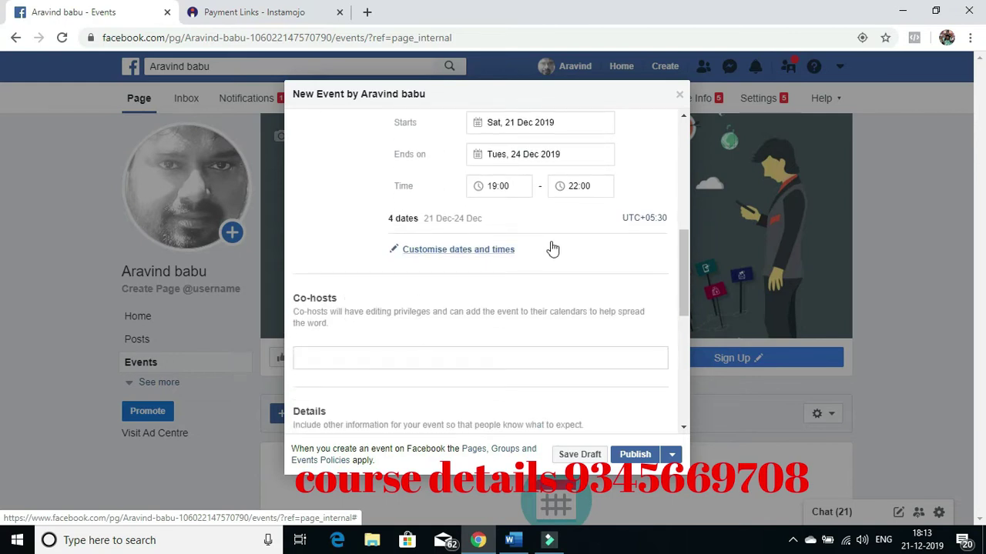
{"action": "scroll", "coordinate": [576, 242], "scroll_direction": "up", "scroll_amount": 1}
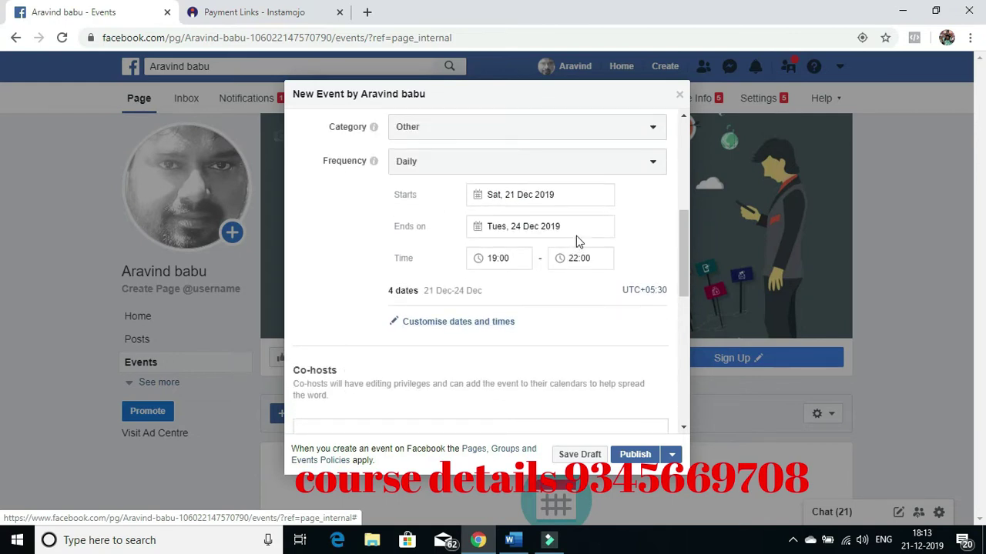
{"action": "scroll", "coordinate": [576, 235], "scroll_direction": "up", "scroll_amount": 1}
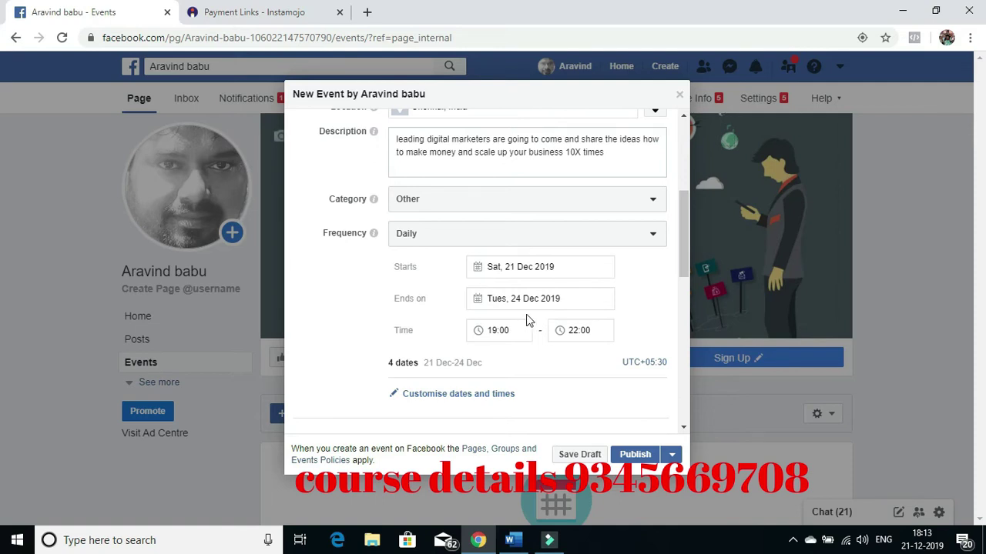
Customise the event's dates and times and add 15 January 2020 as a date.
{"action": "scroll", "coordinate": [463, 313], "scroll_direction": "down", "scroll_amount": 2}
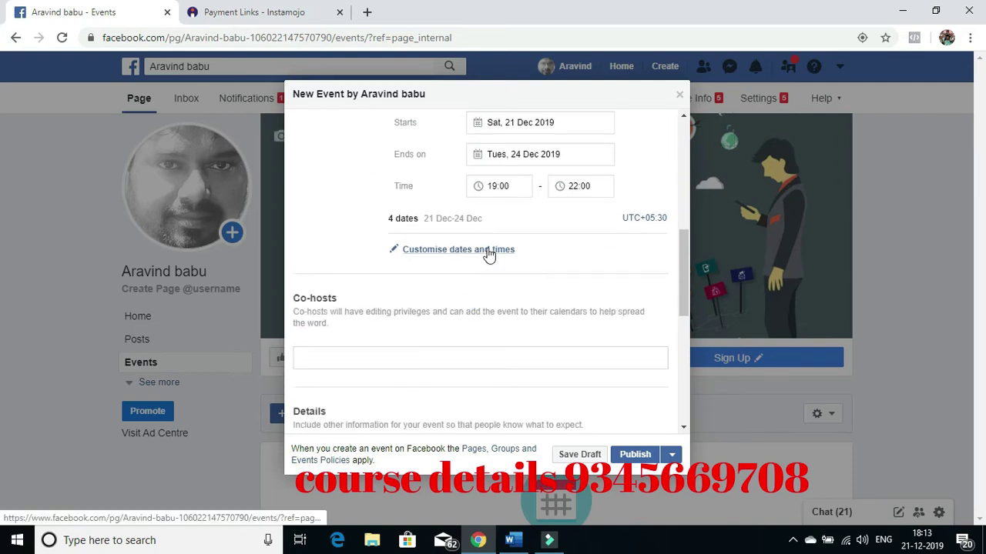
{"action": "left_click", "coordinate": [486, 250]}
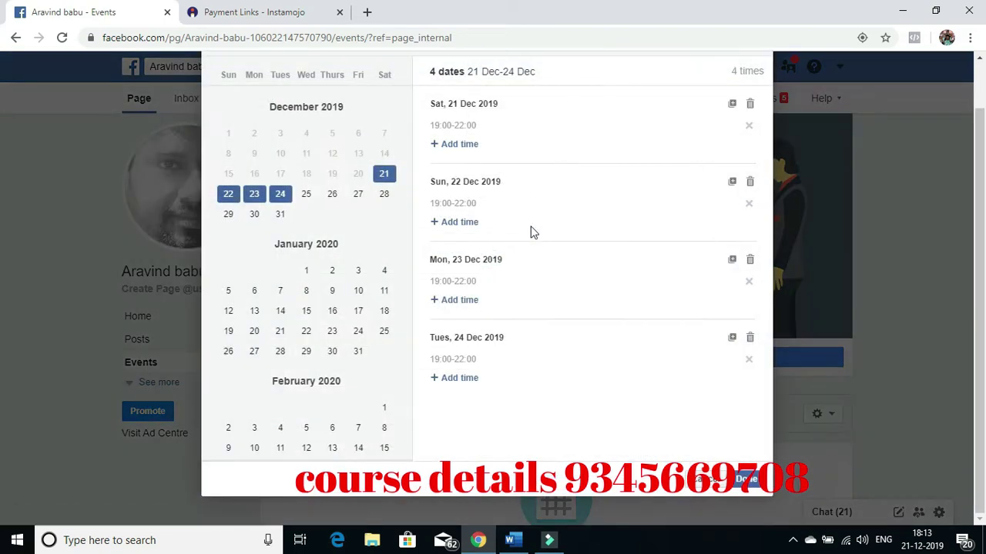
{"action": "left_click_drag", "start_coordinate": [405, 218], "coordinate": [398, 282]}
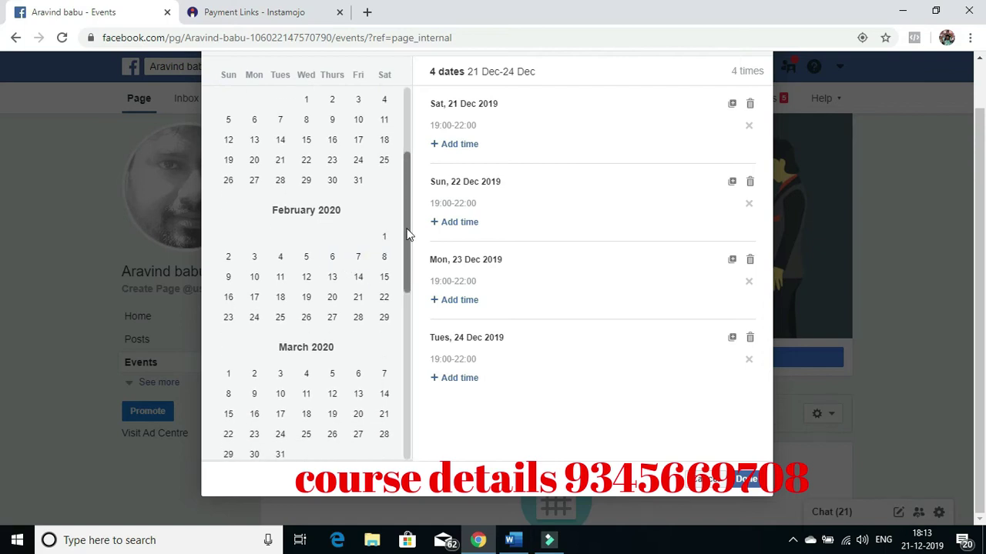
{"action": "left_click_drag", "start_coordinate": [408, 231], "coordinate": [404, 214]}
{"action": "left_click", "coordinate": [306, 191]}
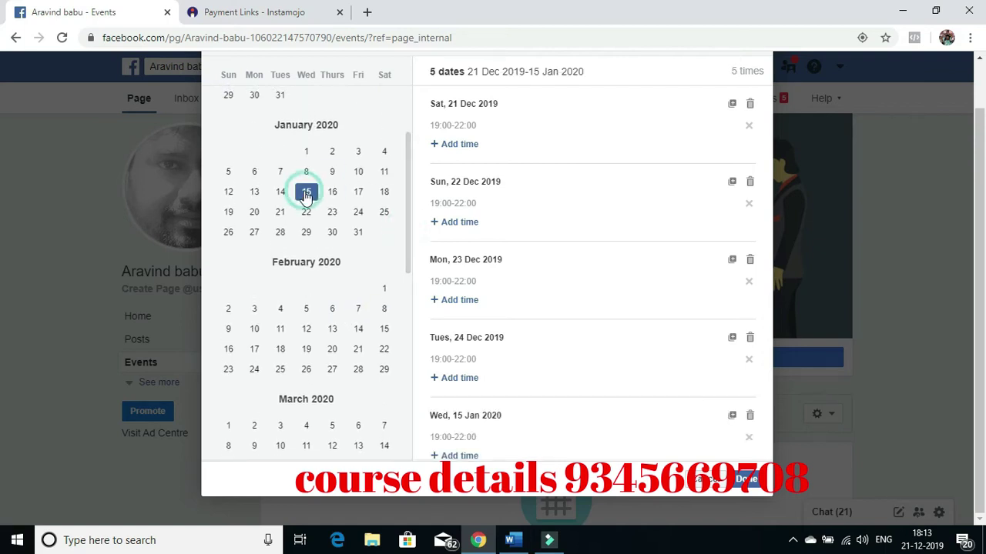
Delete the event dates from 21 to 24 December 2019 and add 22 January 2020 as a date.
{"action": "left_click", "coordinate": [747, 131]}
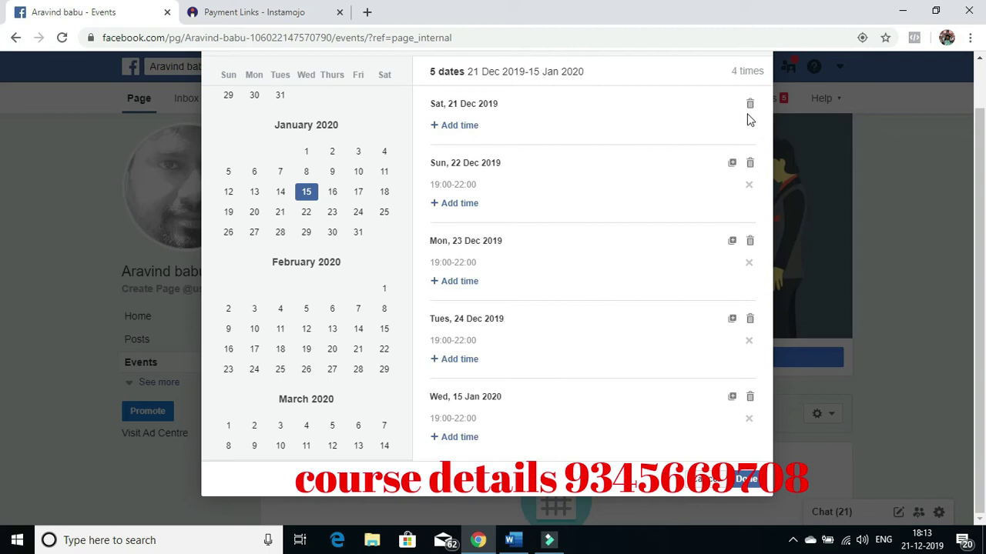
{"action": "left_click", "coordinate": [749, 105]}
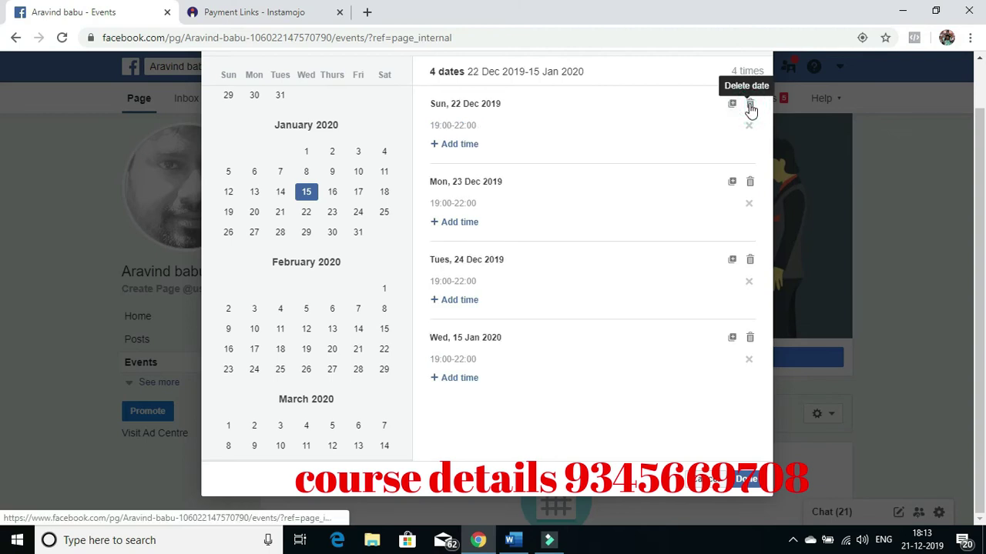
{"action": "left_click", "coordinate": [750, 106]}
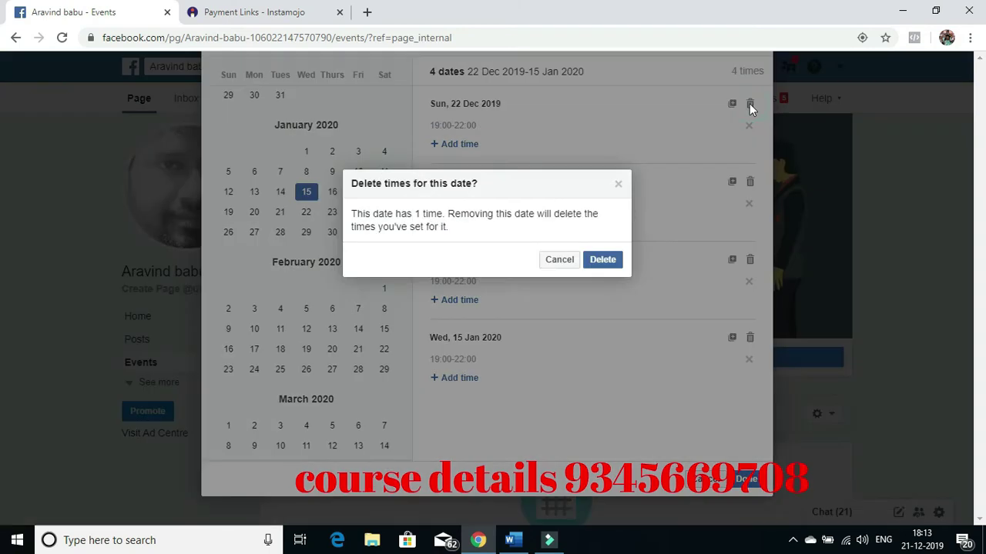
{"action": "left_click", "coordinate": [608, 262]}
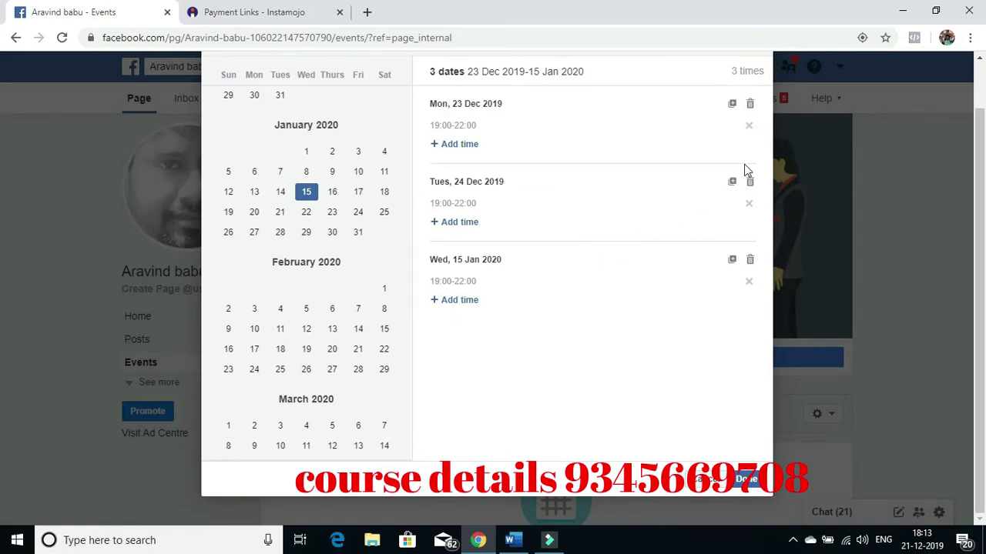
{"action": "left_click", "coordinate": [750, 104]}
{"action": "left_click", "coordinate": [605, 262]}
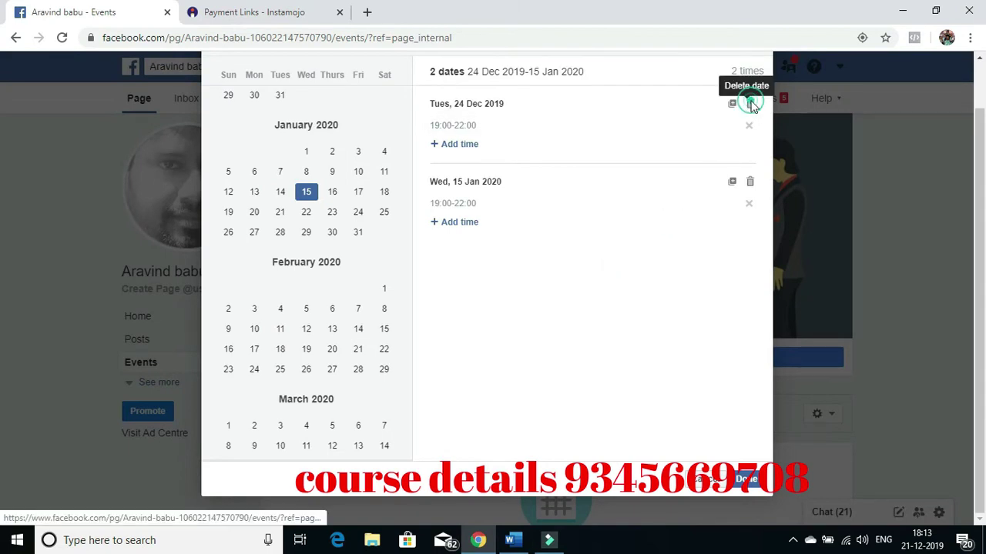
{"action": "left_click", "coordinate": [750, 104]}
{"action": "left_click", "coordinate": [602, 260]}
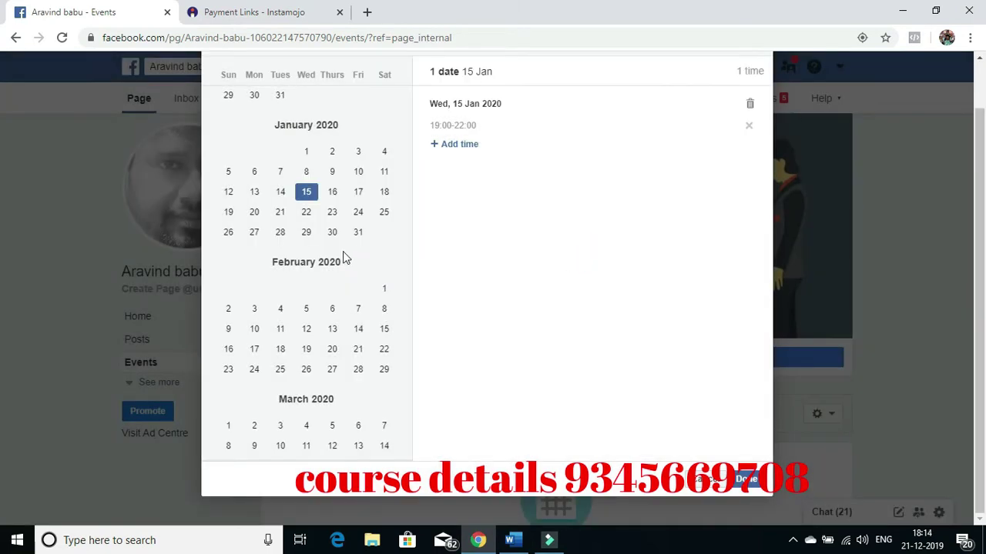
{"action": "left_click", "coordinate": [307, 216]}
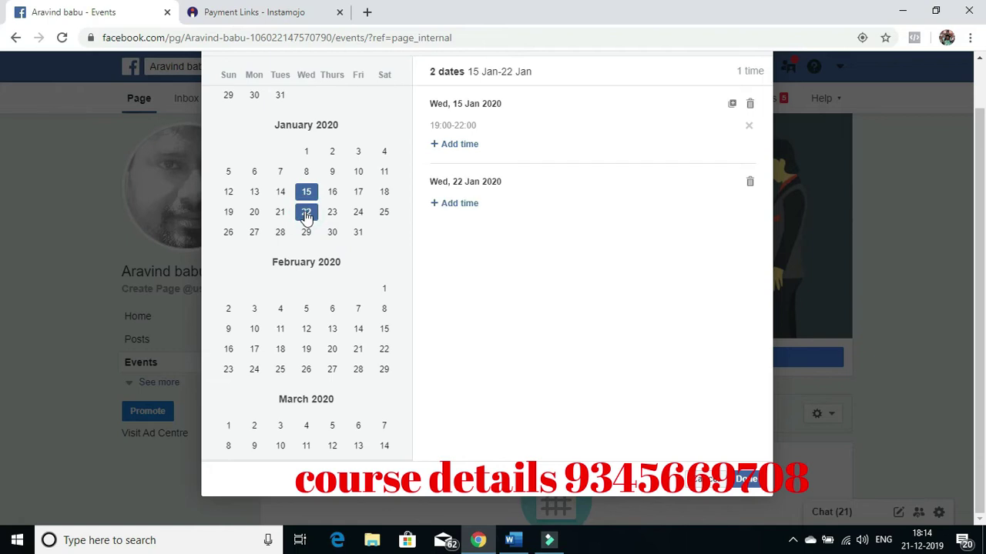
{"action": "left_click", "coordinate": [450, 149]}
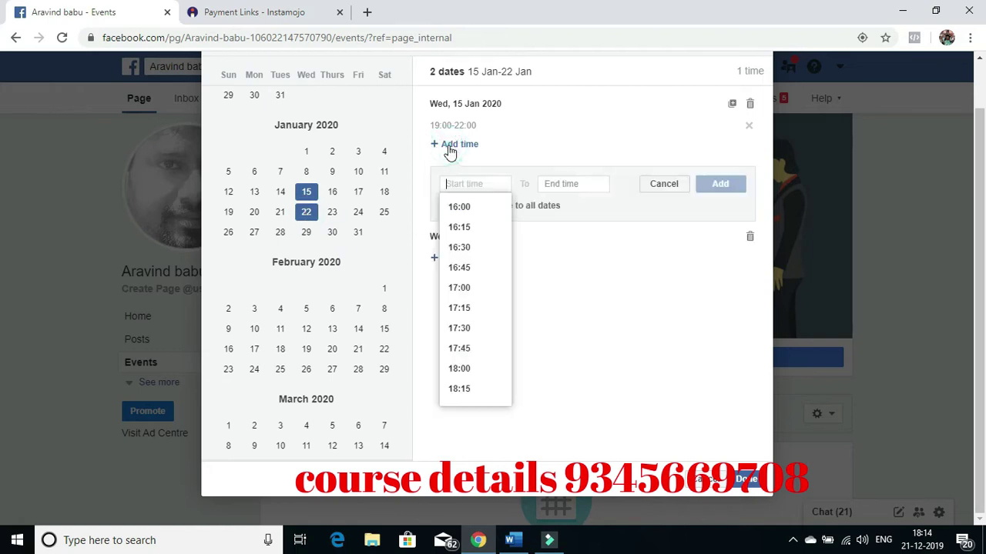
{"action": "left_click", "coordinate": [460, 208]}
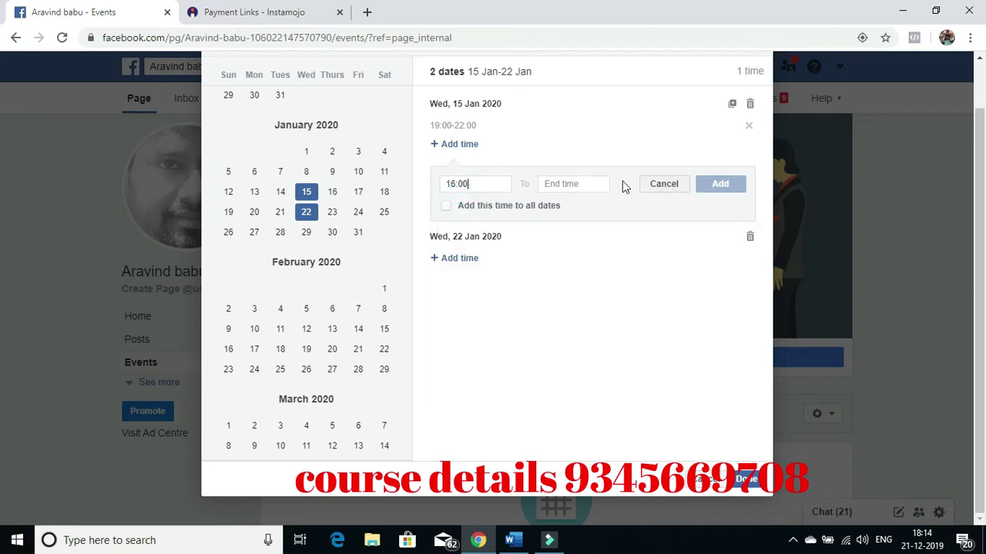
{"action": "left_click", "coordinate": [558, 186]}
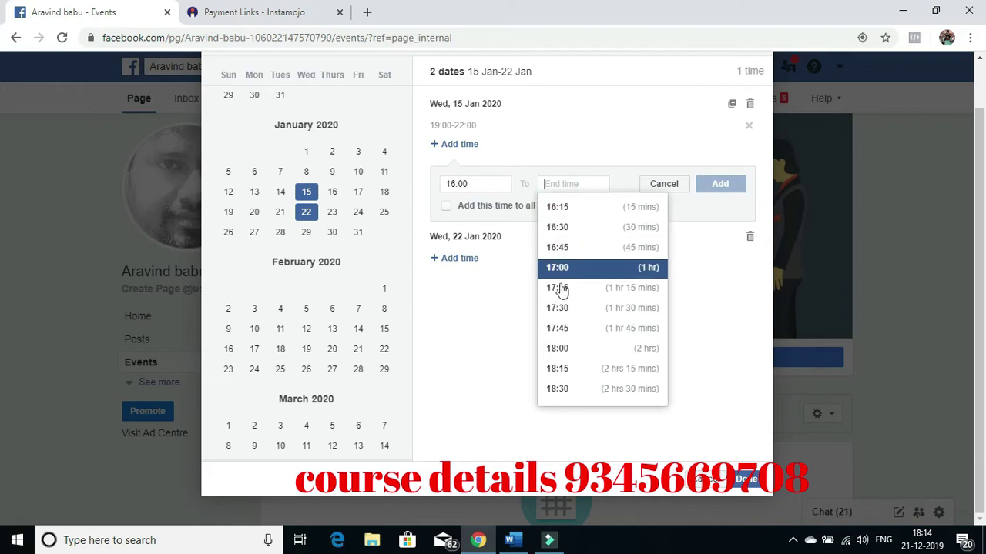
{"action": "left_click", "coordinate": [563, 388]}
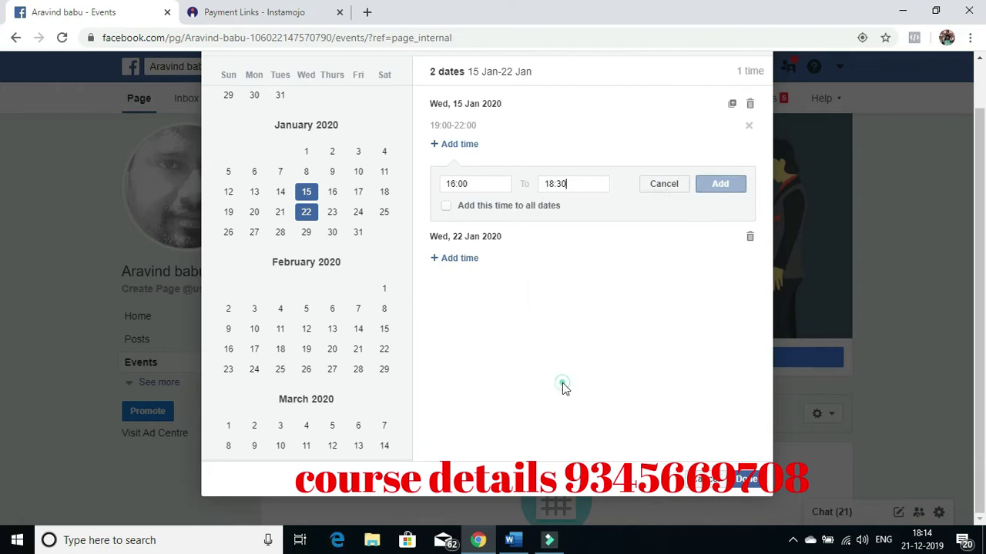
Add a 16:00 to 18:30 time slot to 22 January 2020 and save the customised dates.
{"action": "left_click", "coordinate": [465, 262]}
{"action": "left_click", "coordinate": [468, 265]}
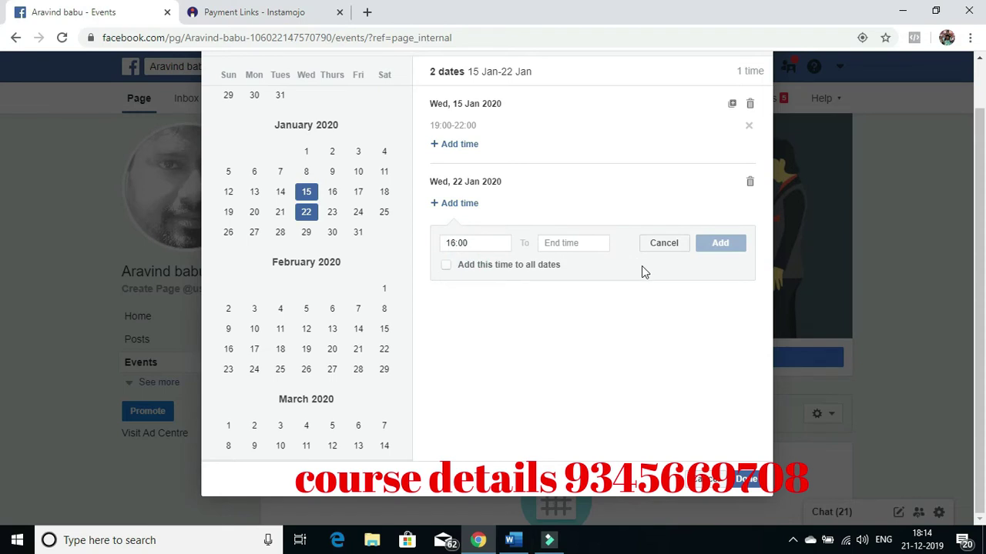
{"action": "left_click", "coordinate": [570, 242]}
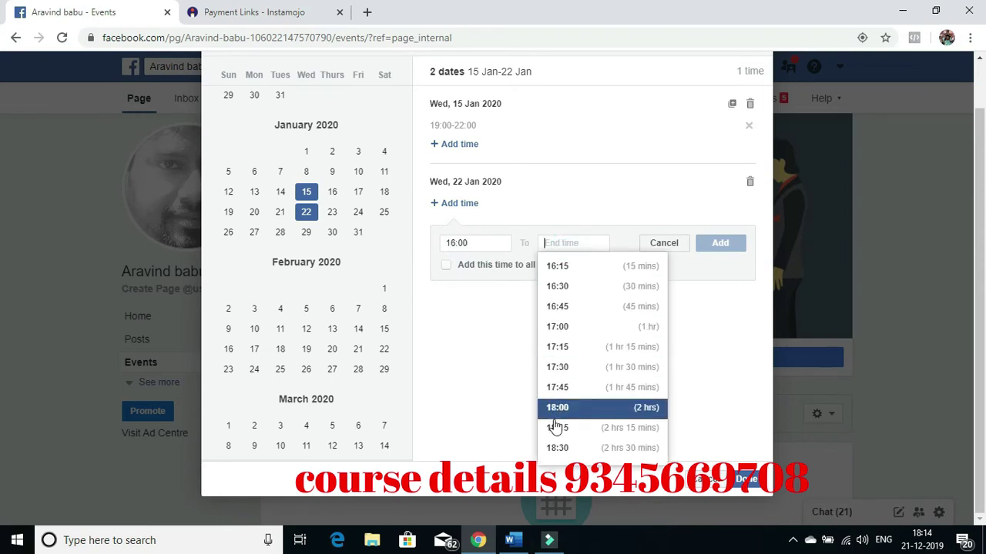
{"action": "left_click", "coordinate": [556, 448]}
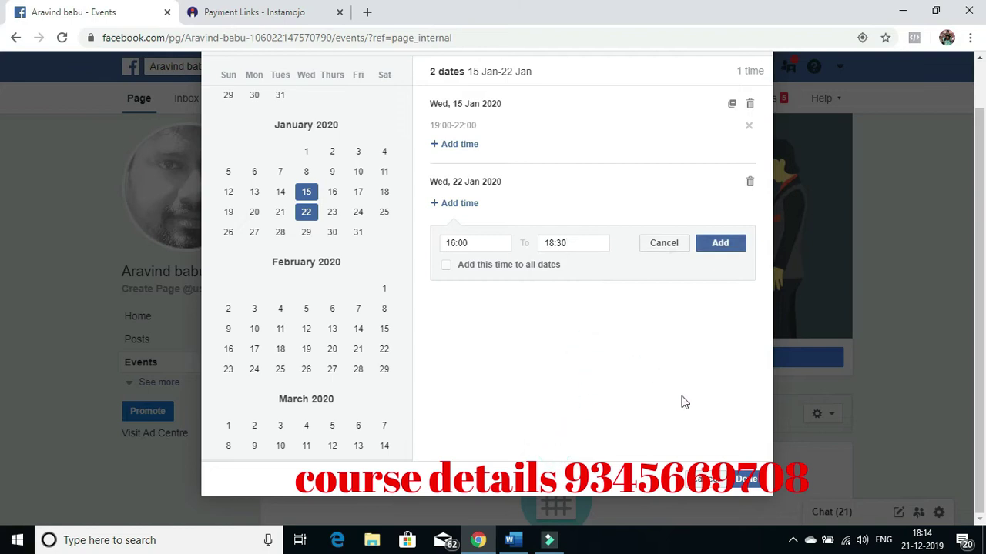
{"action": "left_click", "coordinate": [717, 245]}
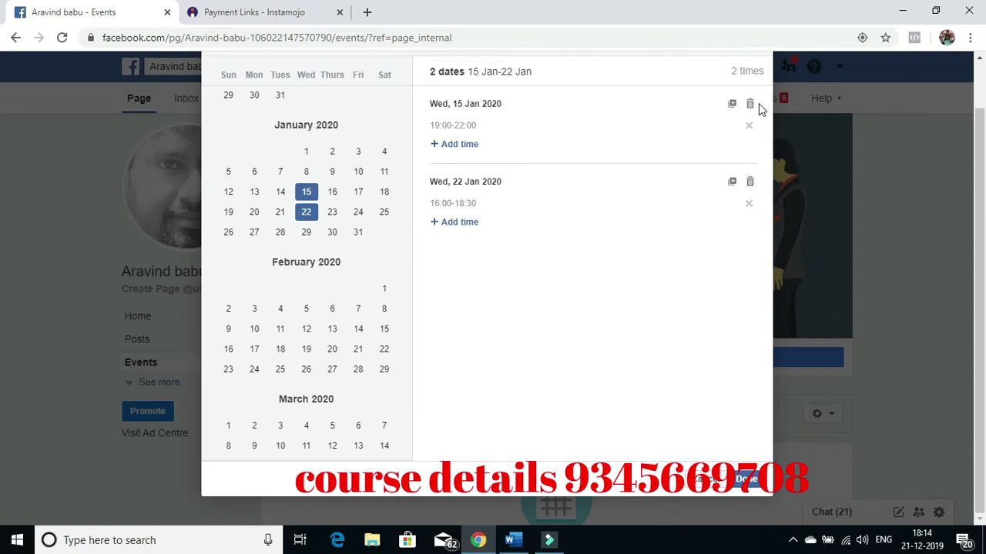
{"action": "left_click", "coordinate": [752, 483]}
Search for a friend by name, add them as a co-host of the event, and remove that pending co-host.
{"action": "scroll", "coordinate": [455, 280], "scroll_direction": "down", "scroll_amount": 2}
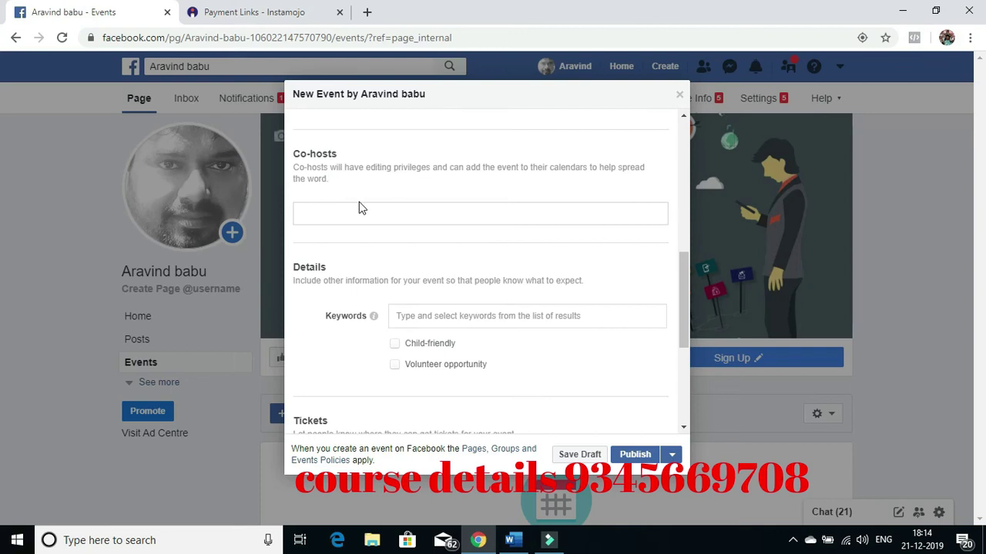
{"action": "left_click", "coordinate": [340, 213]}
{"action": "type", "text": "siva"}
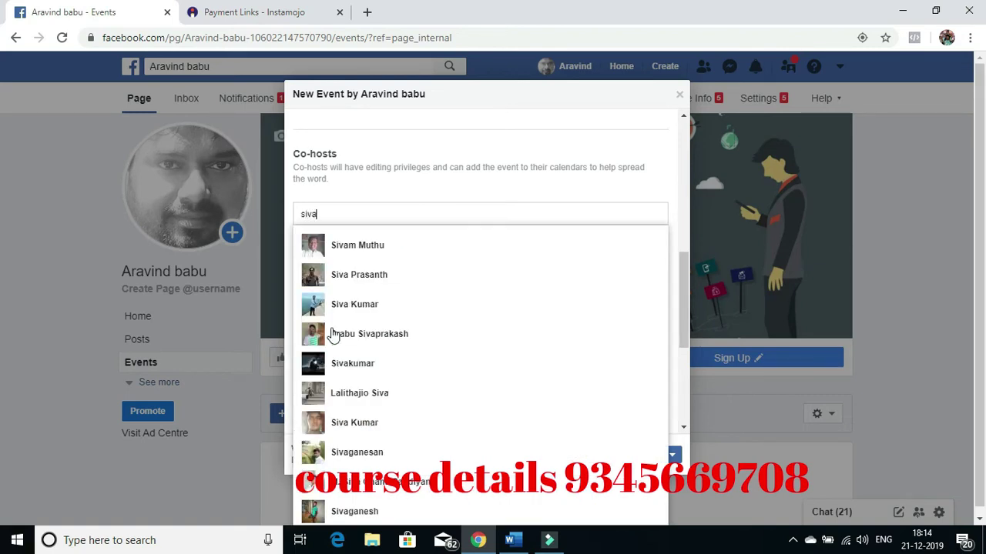
{"action": "left_click", "coordinate": [347, 279]}
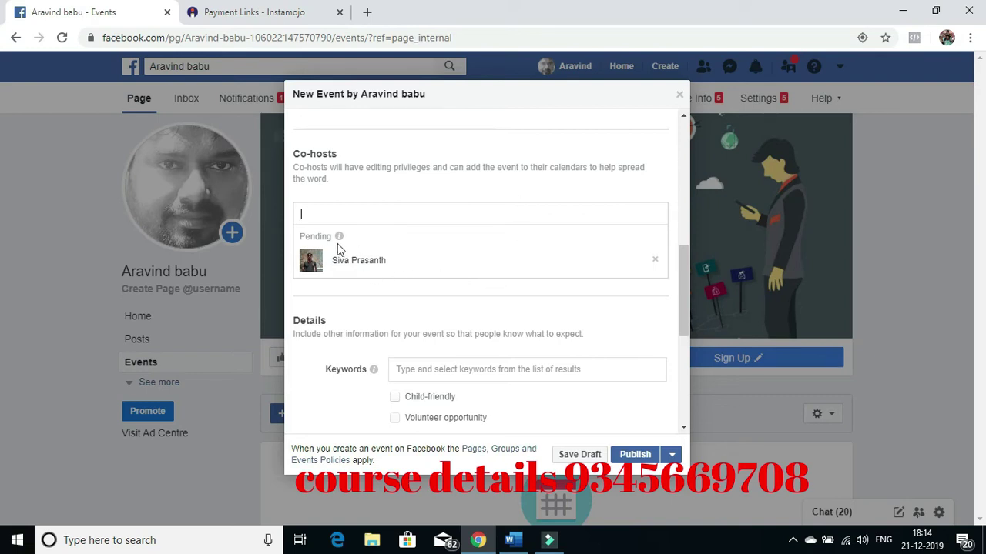
{"action": "mouse_move", "coordinate": [340, 241]}
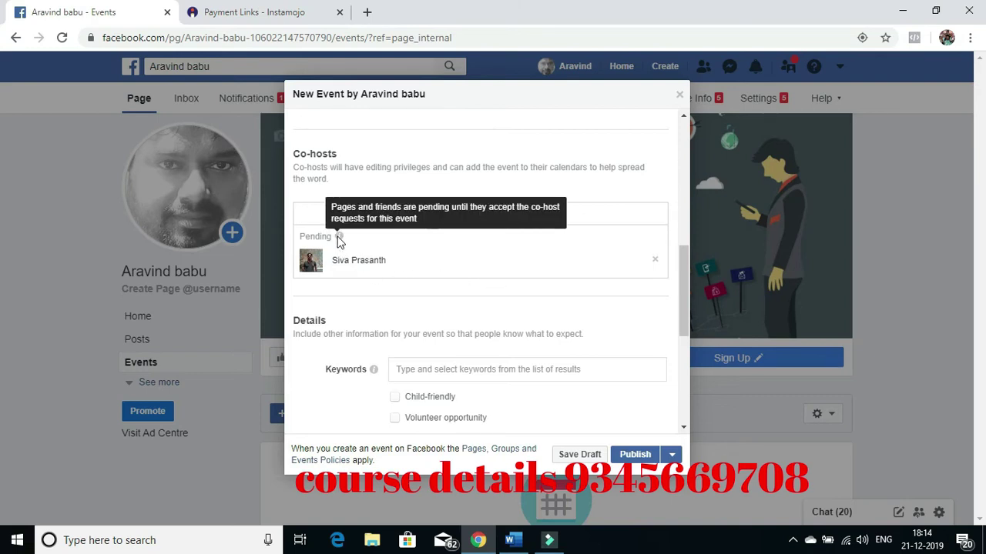
{"action": "left_click", "coordinate": [655, 260]}
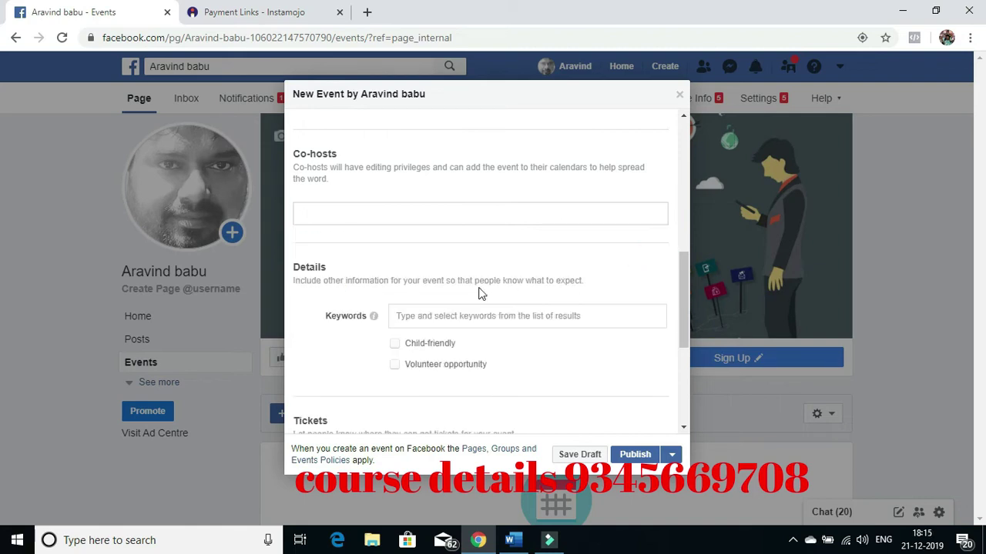
Add the copied Instamojo page link as the event's ticket URL, keeping the tickets on sale now.
{"action": "scroll", "coordinate": [478, 293], "scroll_direction": "down", "scroll_amount": 1}
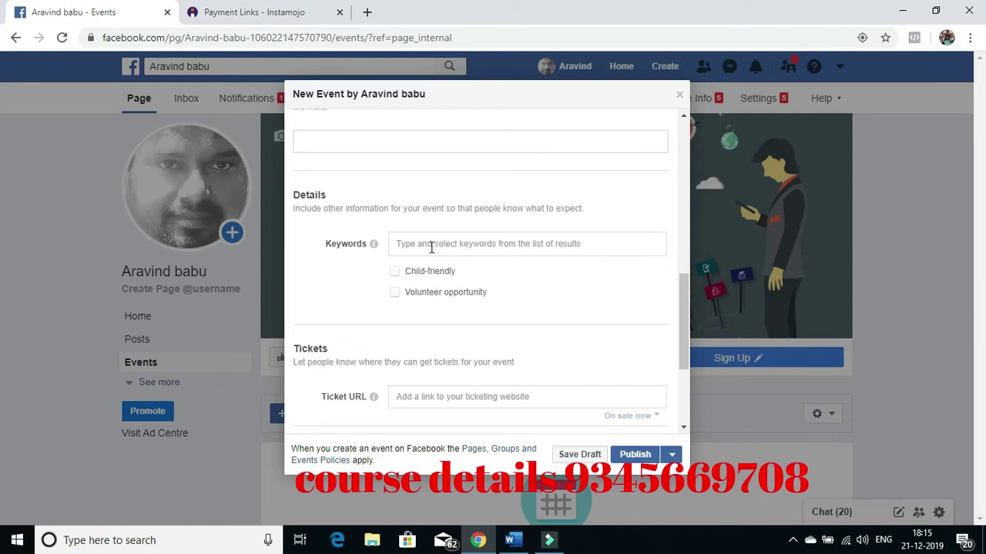
{"action": "scroll", "coordinate": [431, 246], "scroll_direction": "down", "scroll_amount": 2}
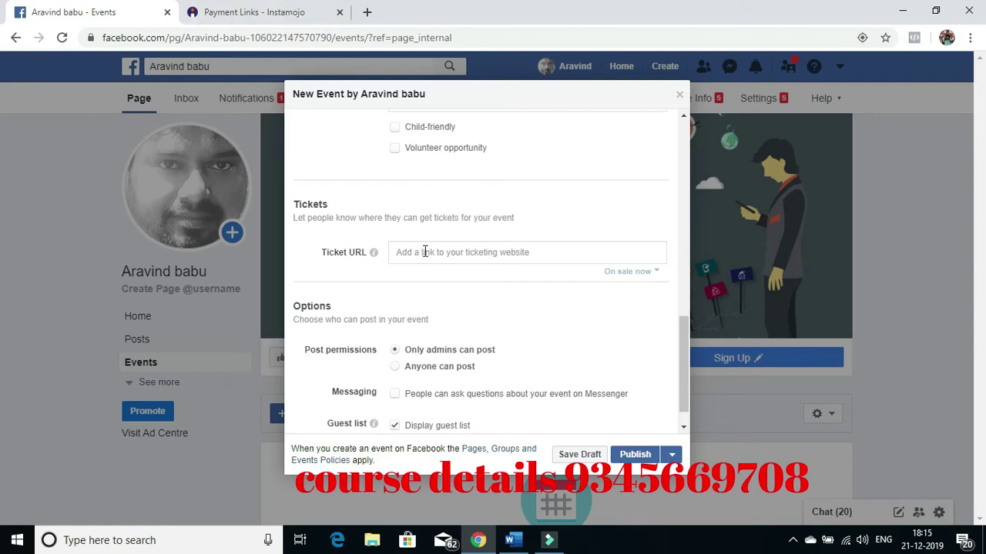
{"action": "left_click", "coordinate": [425, 252]}
{"action": "key", "text": "ctrl+v"}
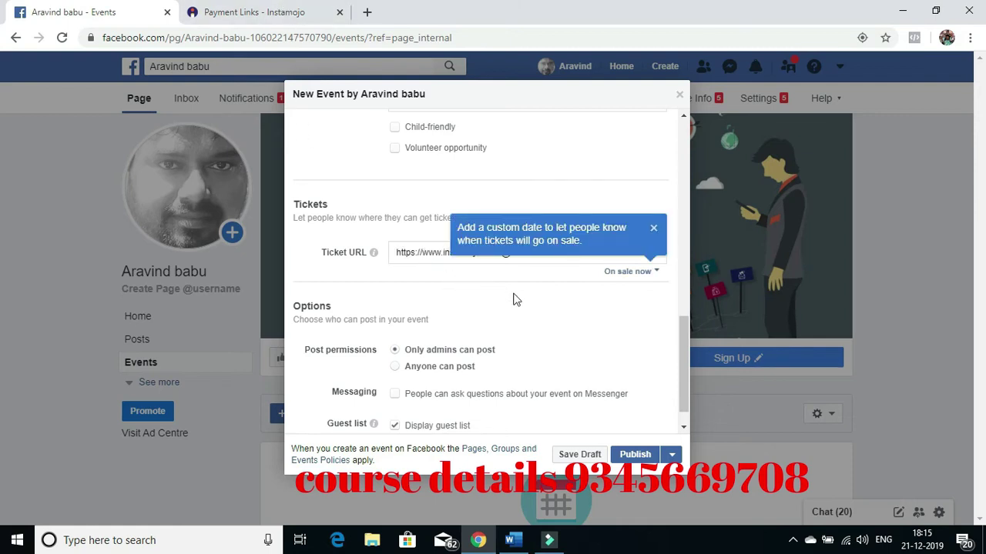
{"action": "left_click", "coordinate": [630, 276]}
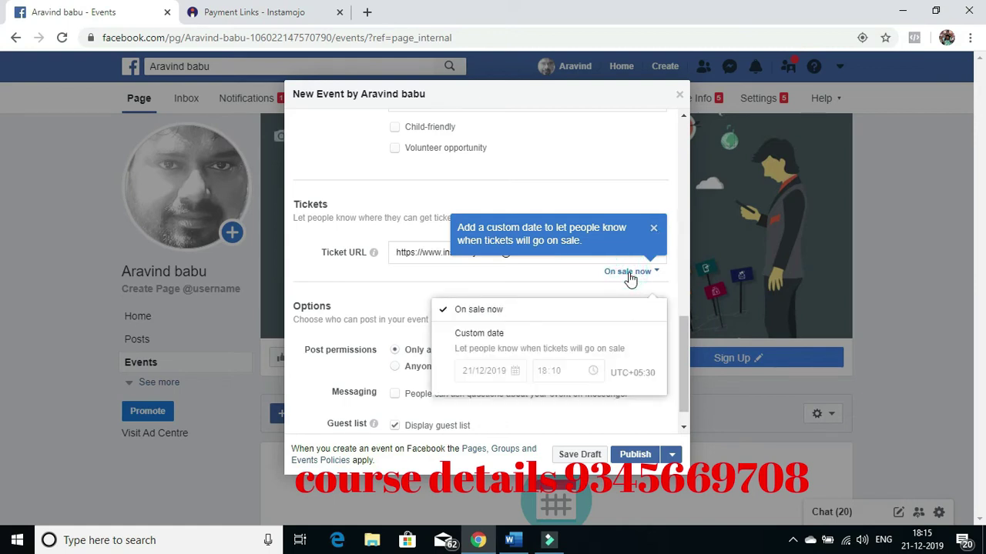
{"action": "left_click", "coordinate": [651, 229]}
{"action": "left_click", "coordinate": [594, 263]}
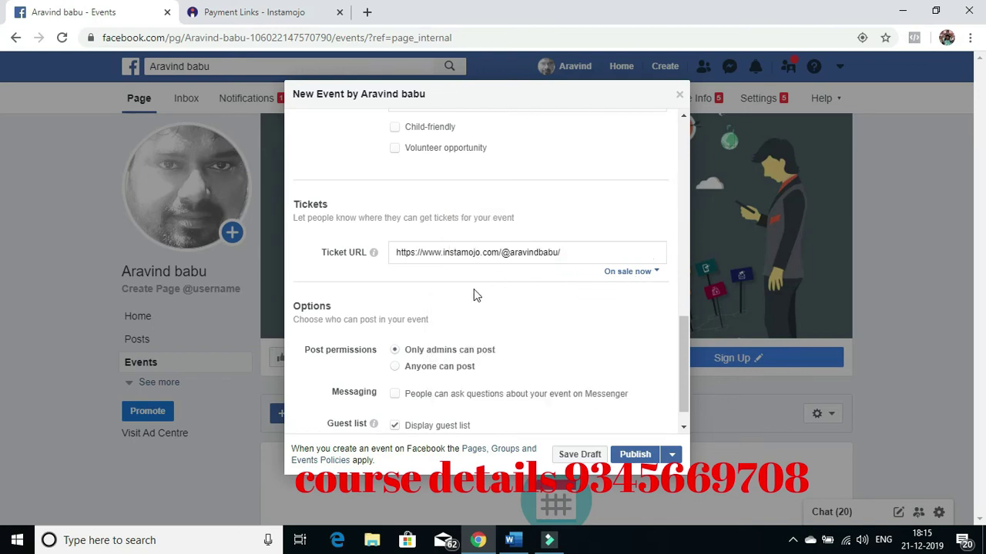
Allow people to ask questions about the event on Messenger and publish the event.
{"action": "scroll", "coordinate": [531, 296], "scroll_direction": "down", "scroll_amount": 1}
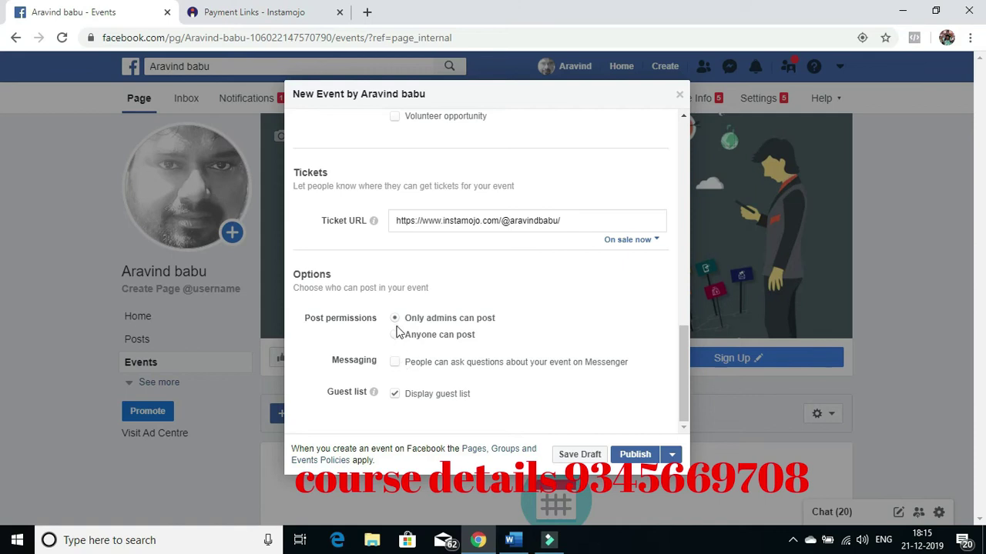
{"action": "left_click", "coordinate": [396, 363]}
{"action": "left_click", "coordinate": [635, 453]}
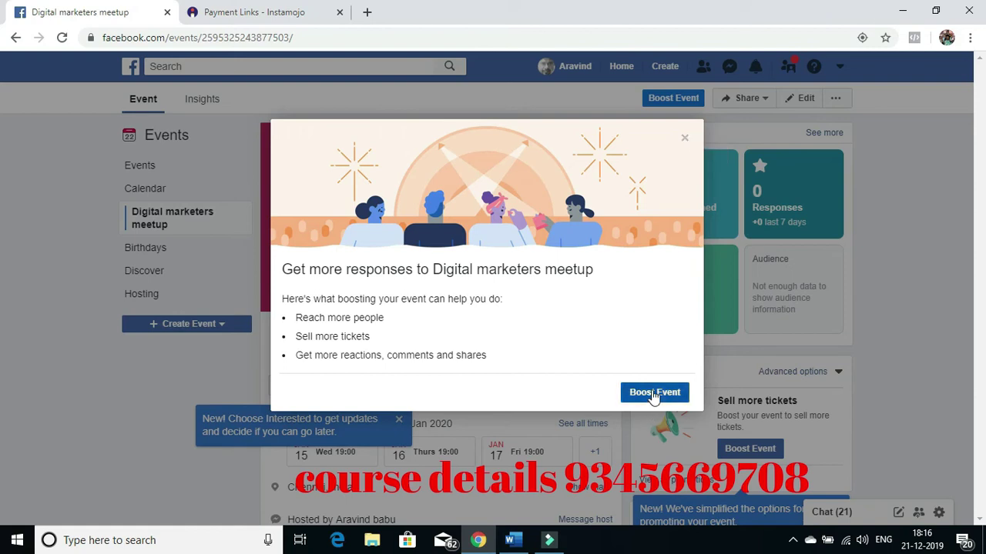
Dismiss the boost promotion, open the event's boost settings and switch the ad preview to Mobile News Feed.
{"action": "left_click", "coordinate": [685, 138]}
{"action": "left_click", "coordinate": [667, 100]}
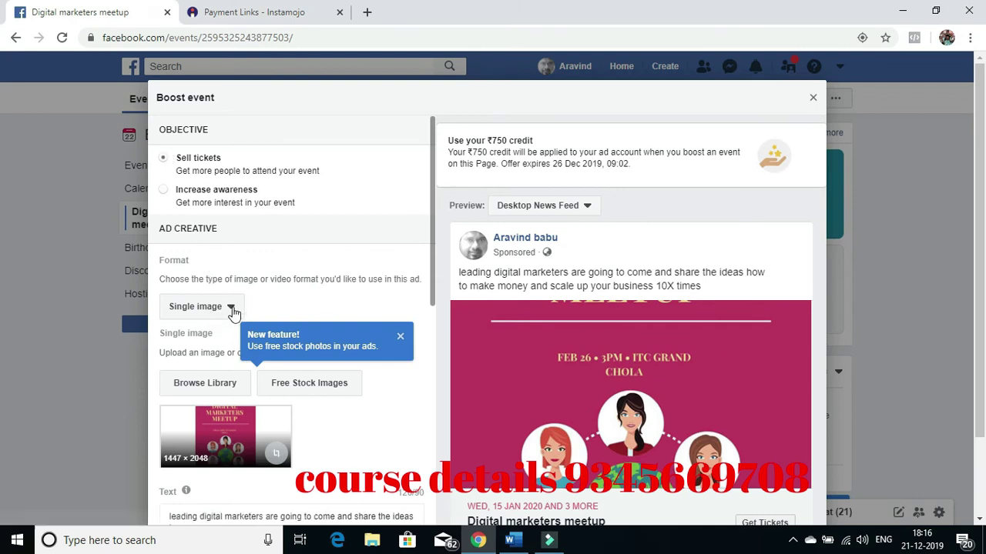
{"action": "left_click_drag", "start_coordinate": [438, 235], "coordinate": [432, 295]}
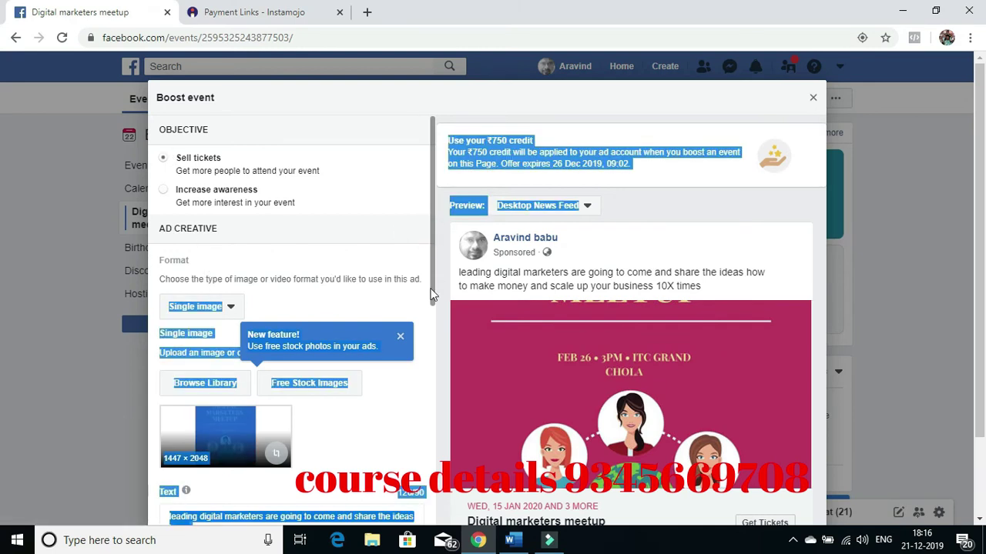
{"action": "left_click", "coordinate": [397, 256]}
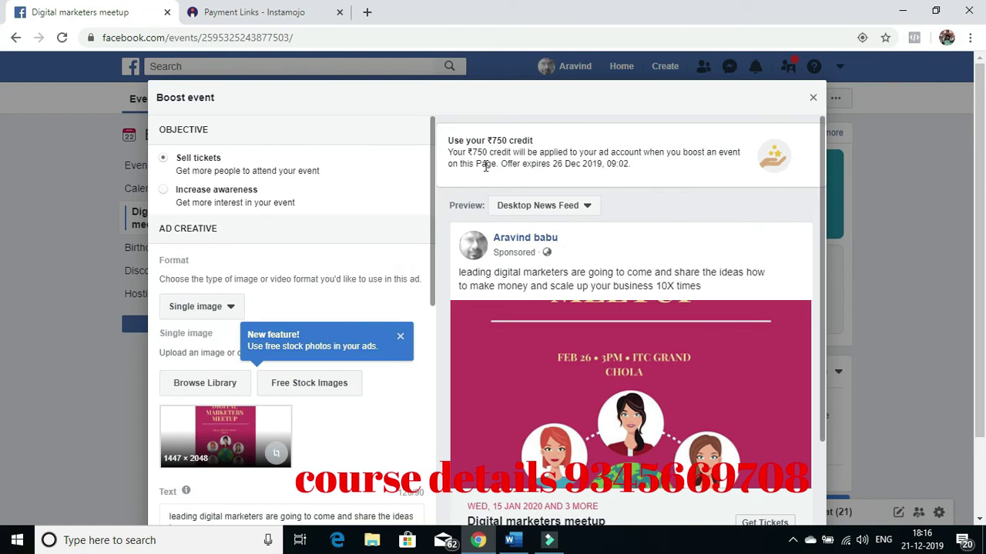
{"action": "left_click", "coordinate": [585, 206]}
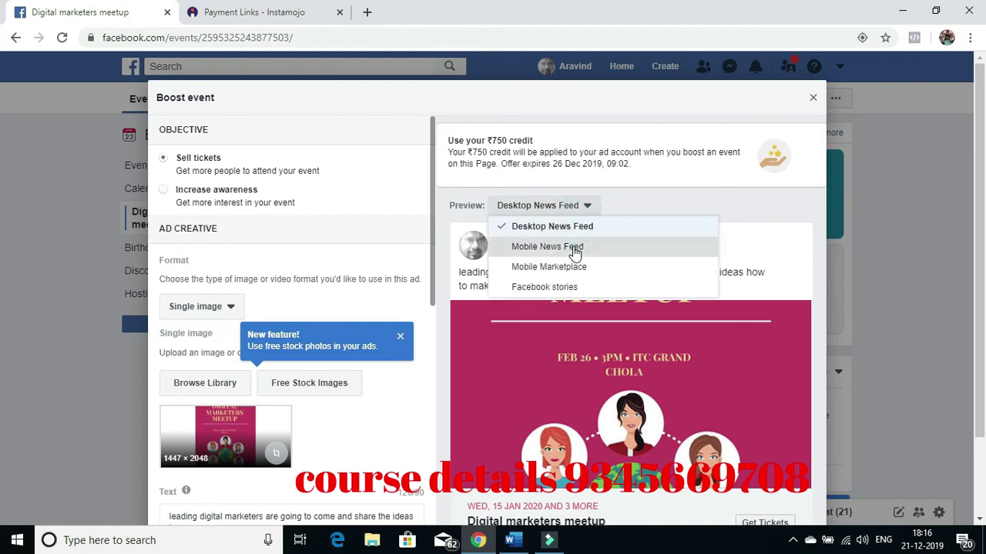
{"action": "left_click", "coordinate": [570, 246]}
{"action": "scroll", "coordinate": [623, 308], "scroll_direction": "down", "scroll_amount": 2}
{"action": "scroll", "coordinate": [623, 312], "scroll_direction": "up", "scroll_amount": 2}
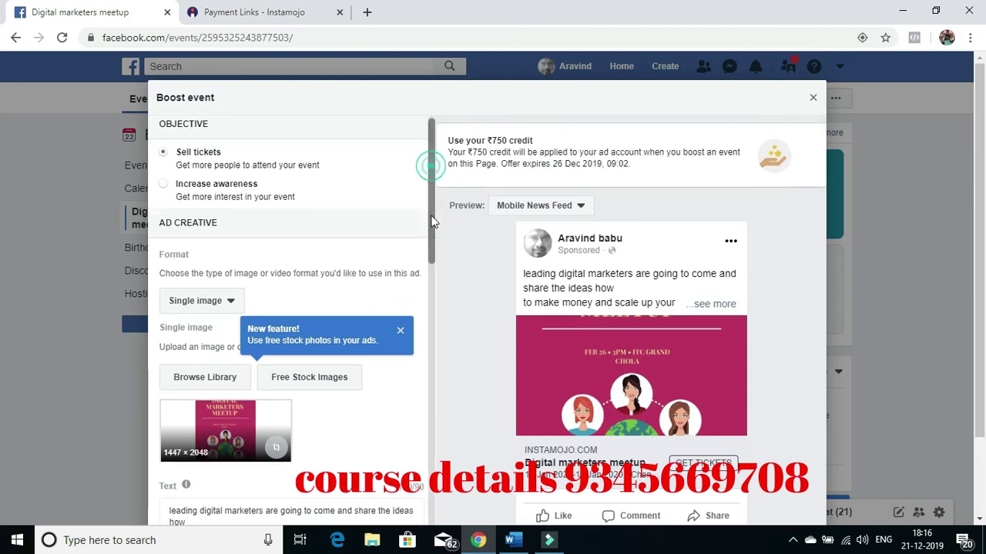
Edit the boost's targeted audience to include all genders with a maximum age of 55.
{"action": "scroll", "coordinate": [433, 231], "scroll_direction": "down", "scroll_amount": 4}
{"action": "scroll", "coordinate": [440, 280], "scroll_direction": "down", "scroll_amount": 2}
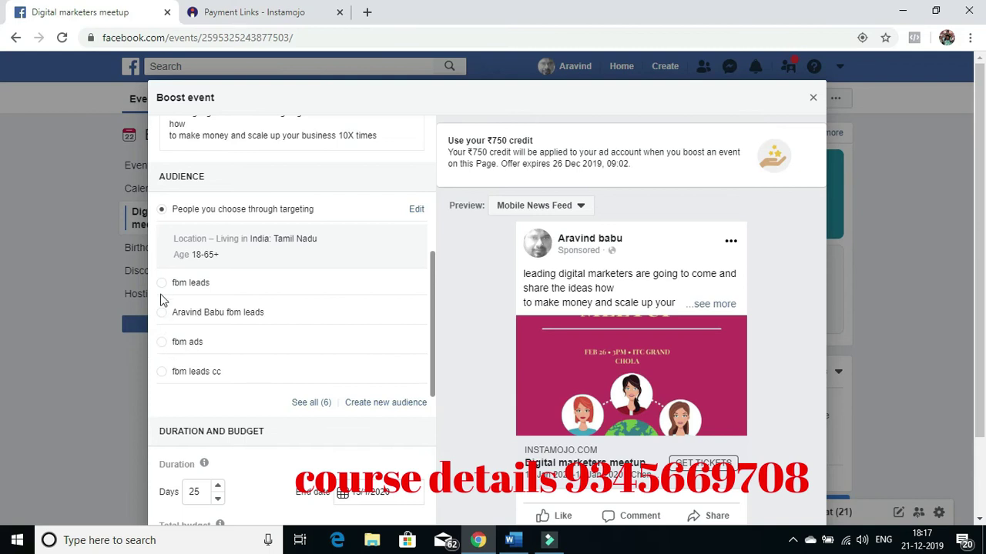
{"action": "left_click", "coordinate": [416, 210]}
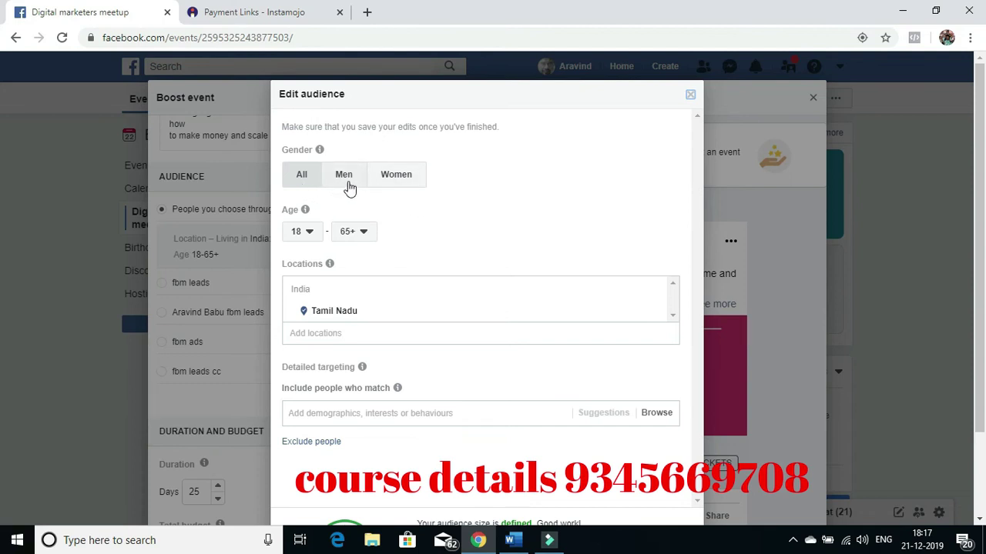
{"action": "left_click", "coordinate": [304, 176]}
{"action": "left_click", "coordinate": [363, 233]}
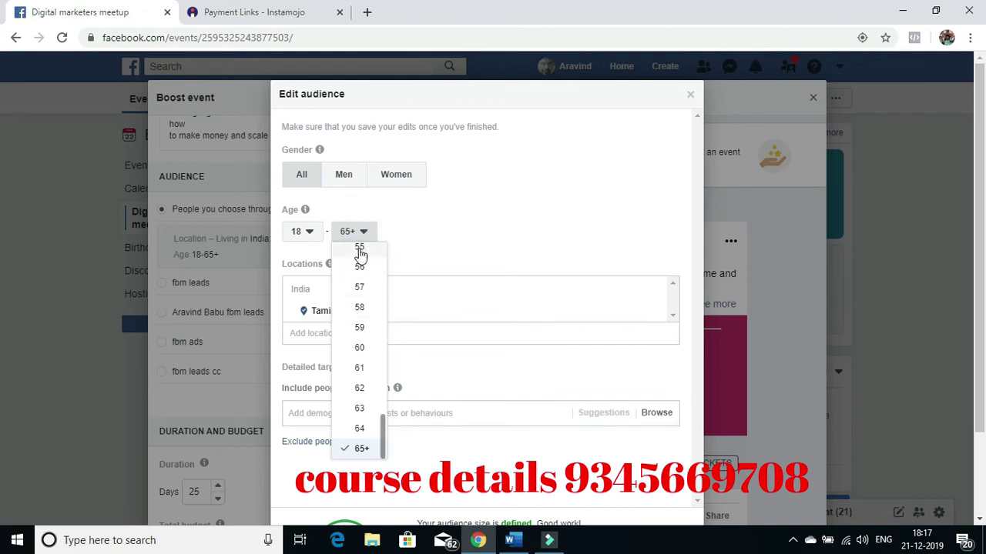
{"action": "left_click", "coordinate": [359, 248]}
Set the audience location to the city of Chennai, Tamil Nadu, India.
{"action": "scroll", "coordinate": [429, 243], "scroll_direction": "down", "scroll_amount": 2}
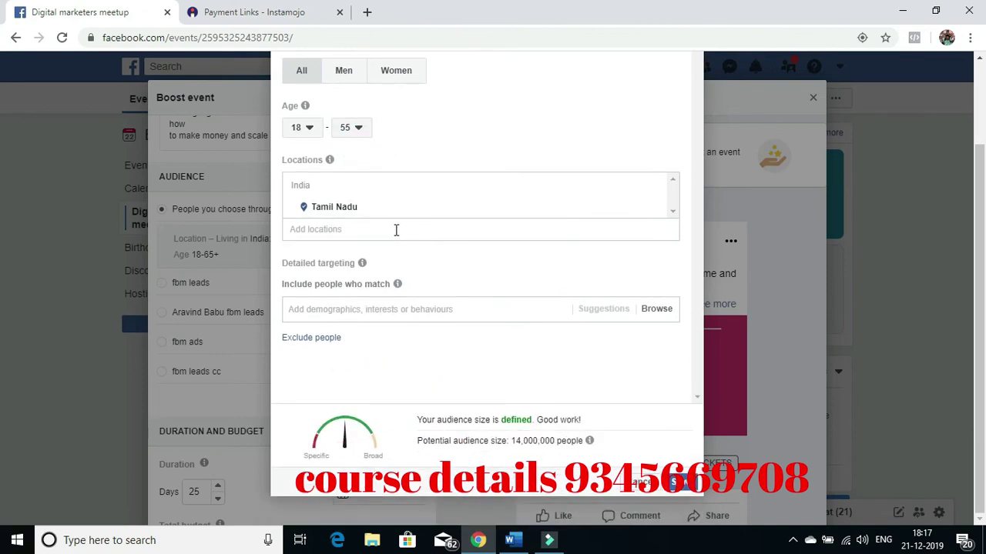
{"action": "left_click", "coordinate": [349, 229]}
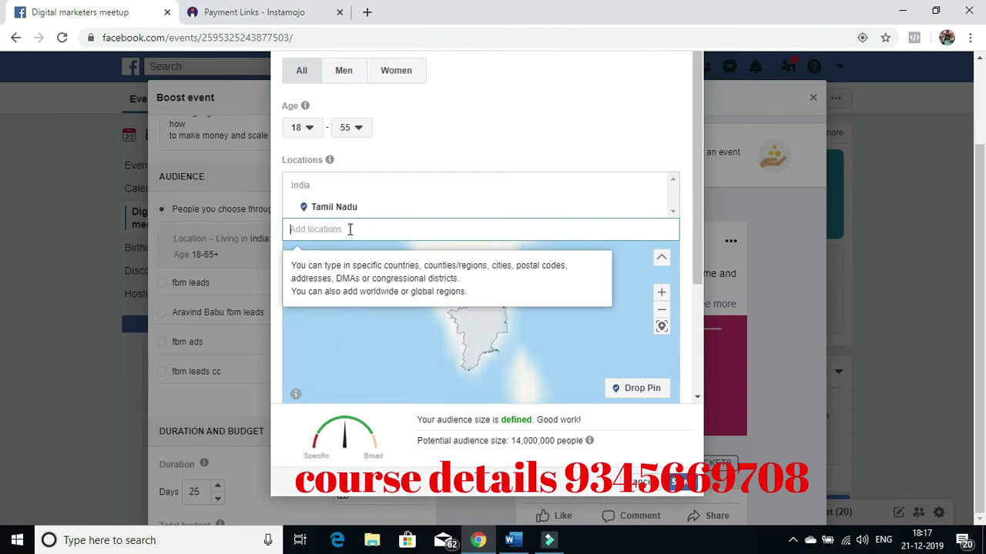
{"action": "type", "text": "chennai"}
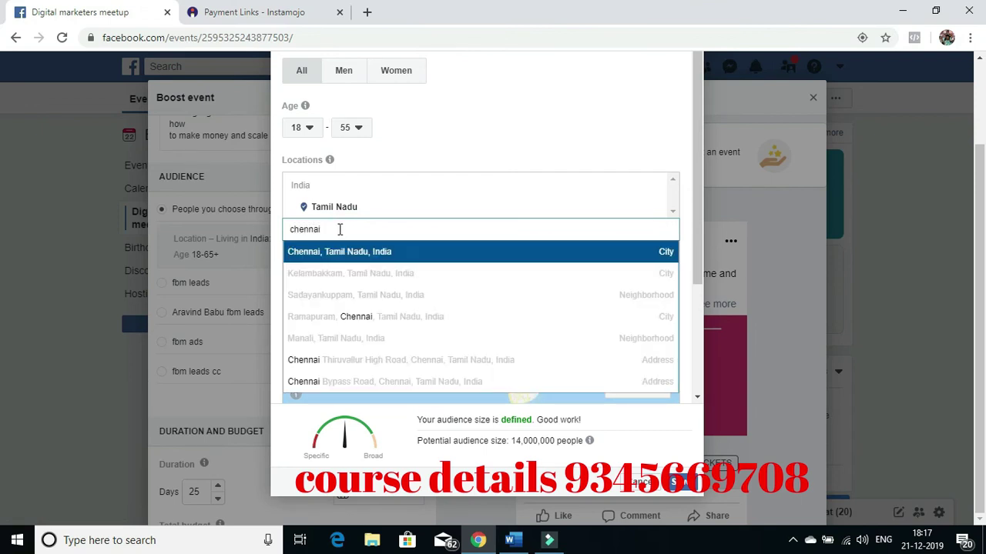
{"action": "left_click", "coordinate": [351, 252]}
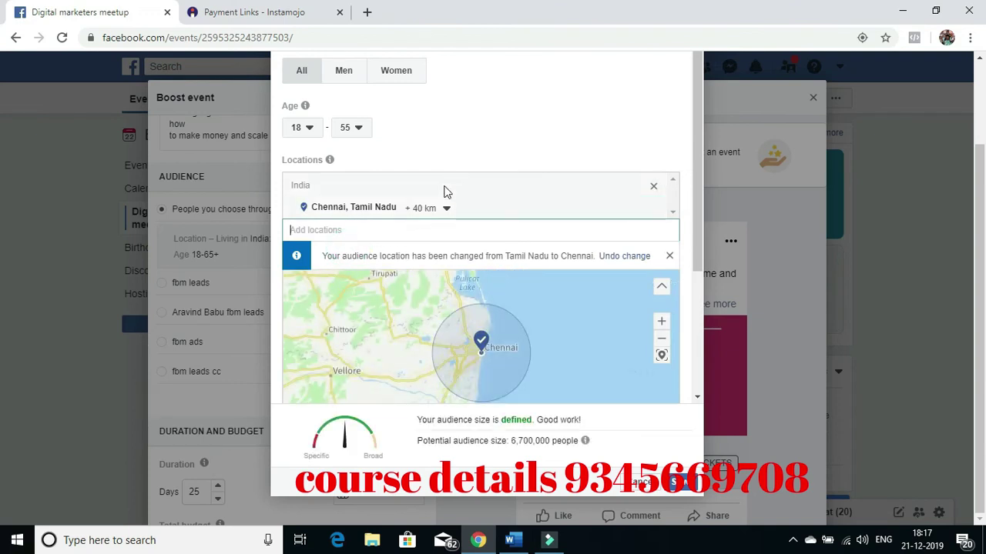
Add the Digital marketing interest to the audience's detailed targeting and save the audience.
{"action": "scroll", "coordinate": [447, 191], "scroll_direction": "down", "scroll_amount": 3}
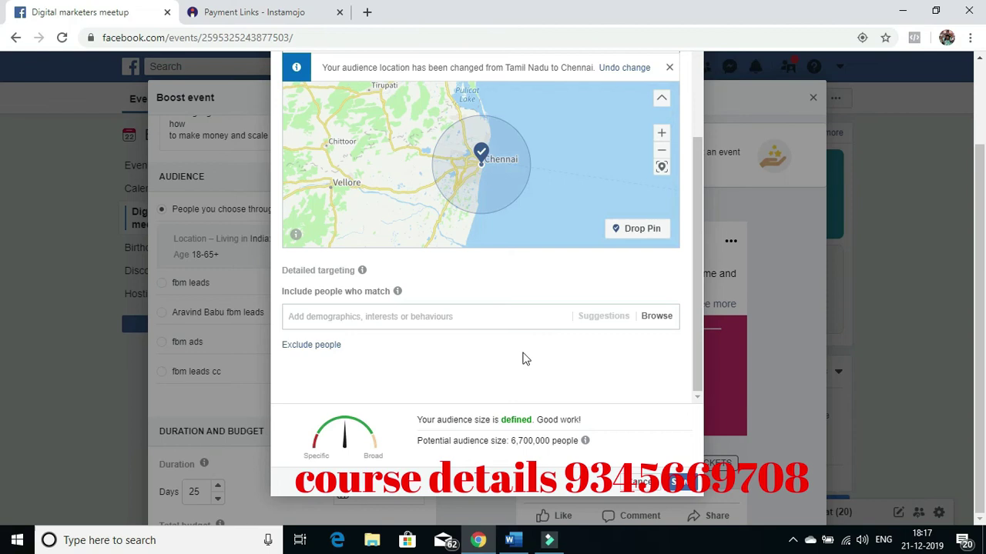
{"action": "left_click", "coordinate": [319, 317]}
{"action": "type", "text": "digi"}
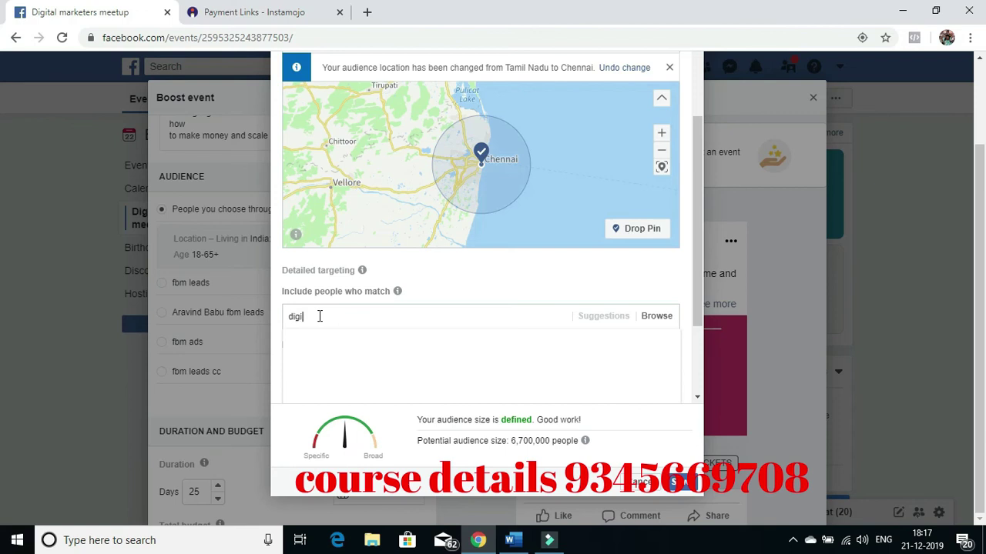
{"action": "type", "text": "tal mar"}
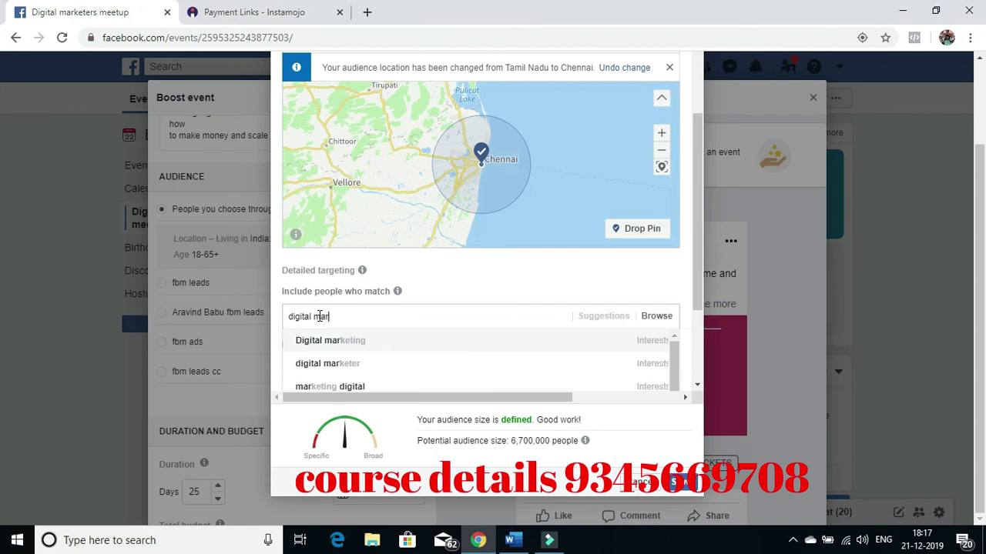
{"action": "left_click", "coordinate": [337, 340]}
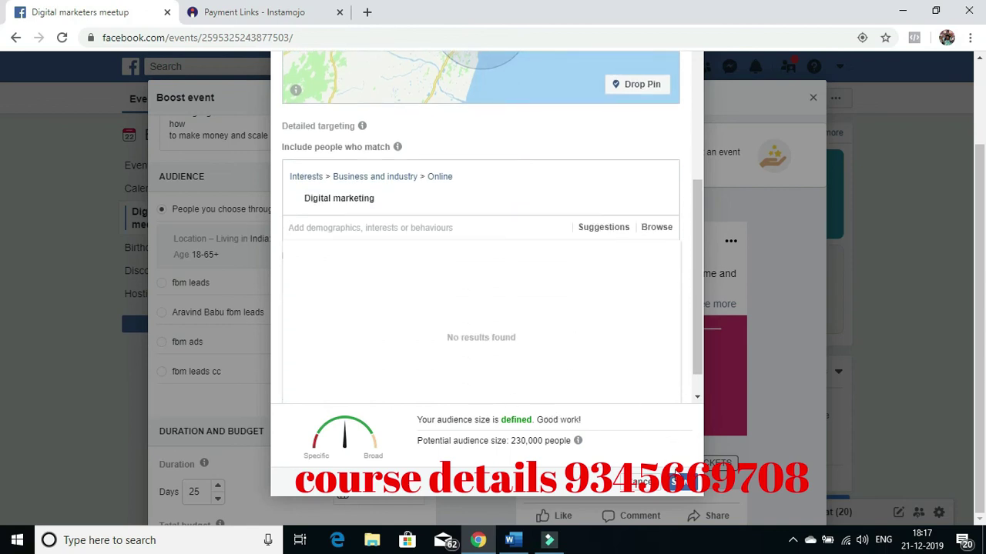
{"action": "left_click", "coordinate": [676, 487]}
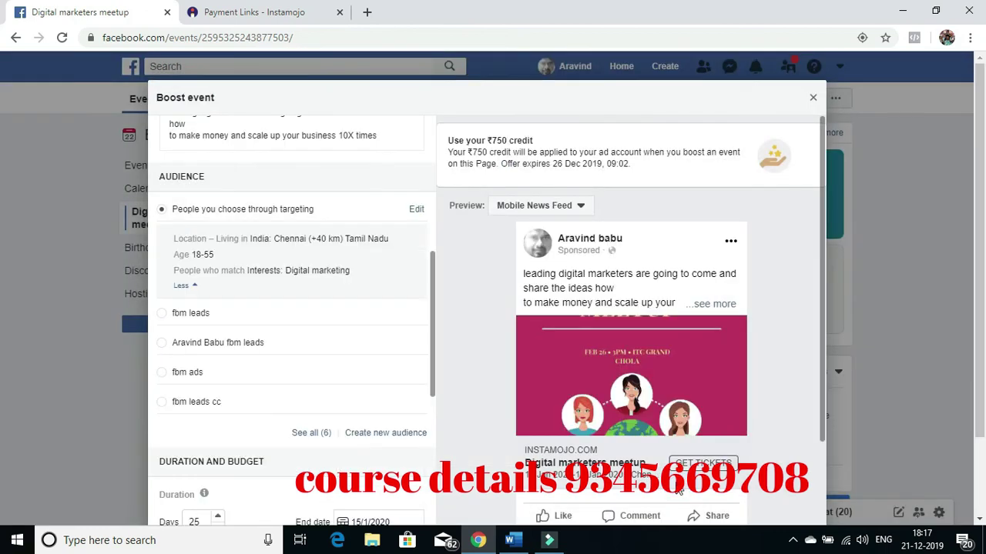
Set the boost's total budget to ₹10,000.00 INR.
{"action": "scroll", "coordinate": [340, 352], "scroll_direction": "down", "scroll_amount": 3}
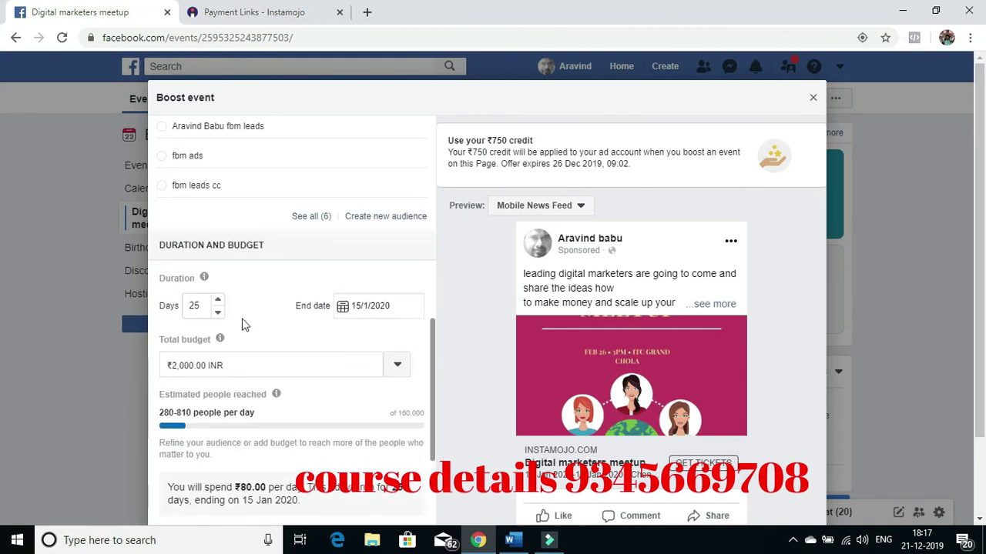
{"action": "scroll", "coordinate": [350, 323], "scroll_direction": "down", "scroll_amount": 2}
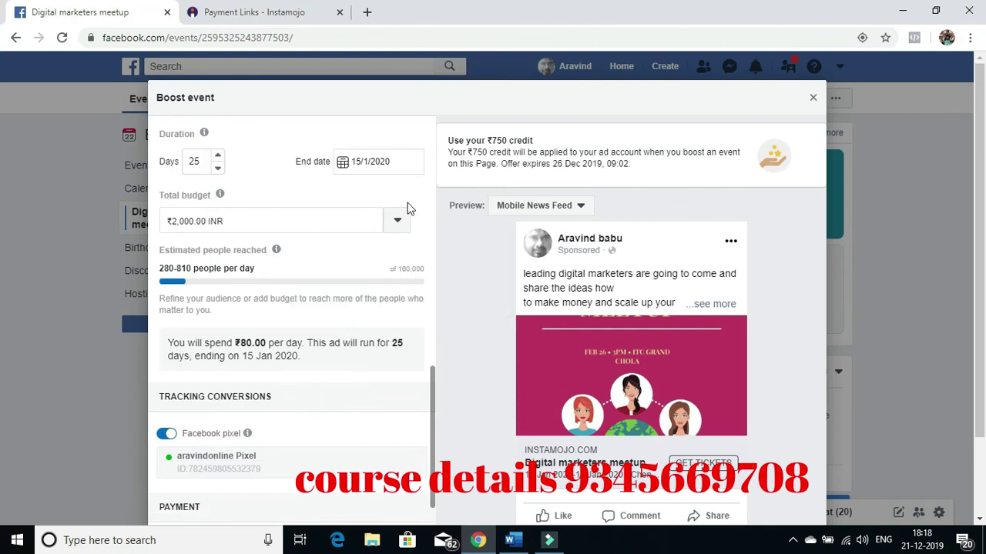
{"action": "left_click", "coordinate": [397, 221]}
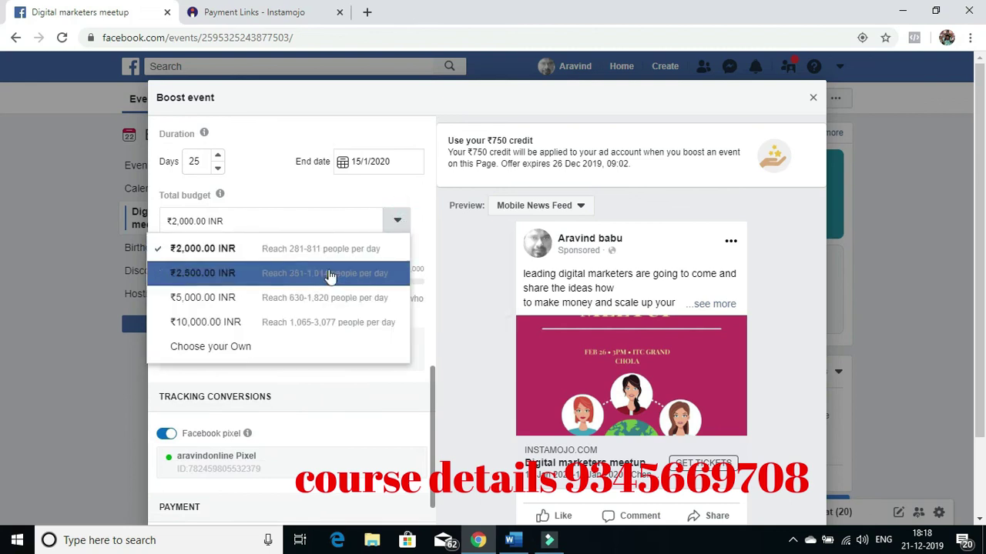
{"action": "left_click", "coordinate": [304, 330]}
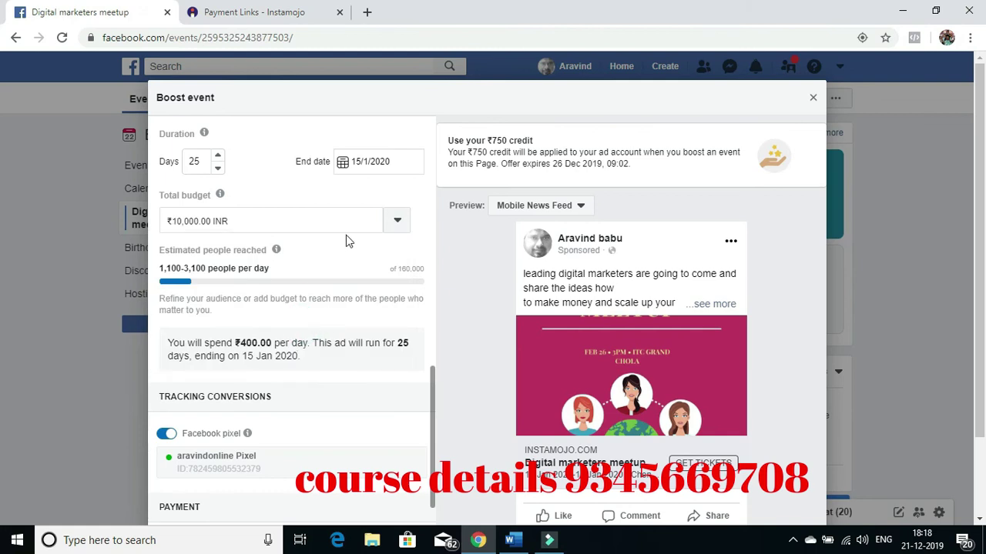
Review the boost's conversion tracking, payment, audience and ad creative settings.
{"action": "scroll", "coordinate": [353, 247], "scroll_direction": "down", "scroll_amount": 2}
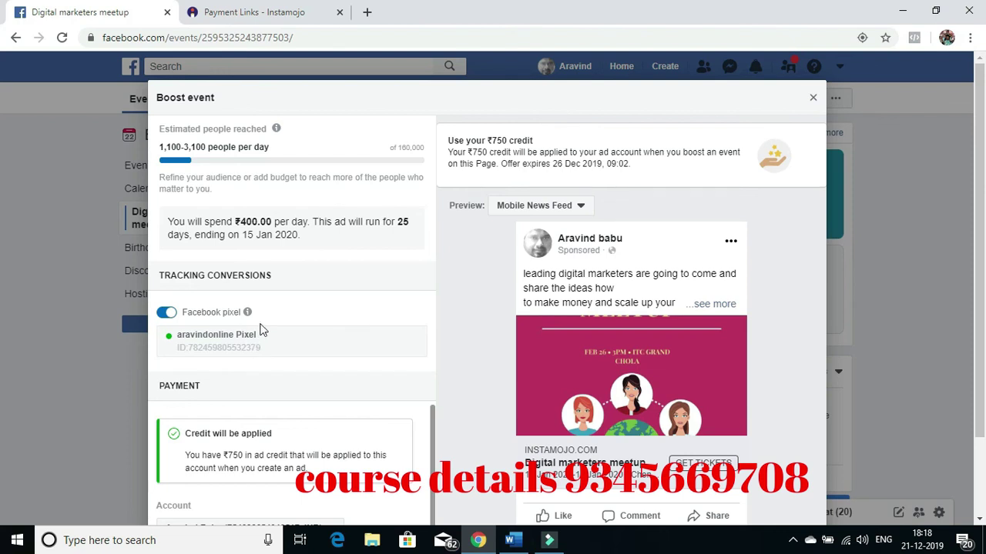
{"action": "scroll", "coordinate": [630, 218], "scroll_direction": "down", "scroll_amount": 2}
{"action": "scroll", "coordinate": [630, 218], "scroll_direction": "down", "scroll_amount": 1}
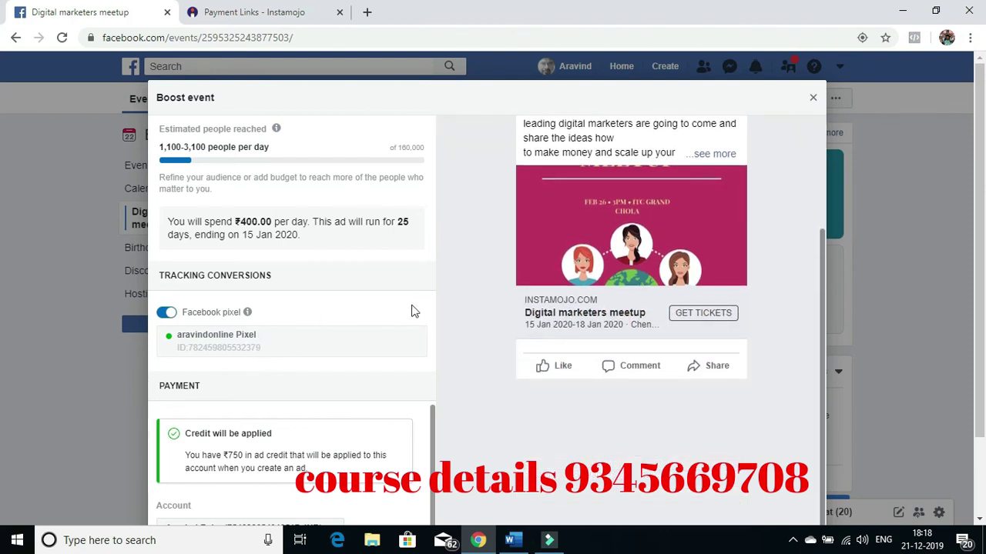
{"action": "left_click", "coordinate": [432, 418]}
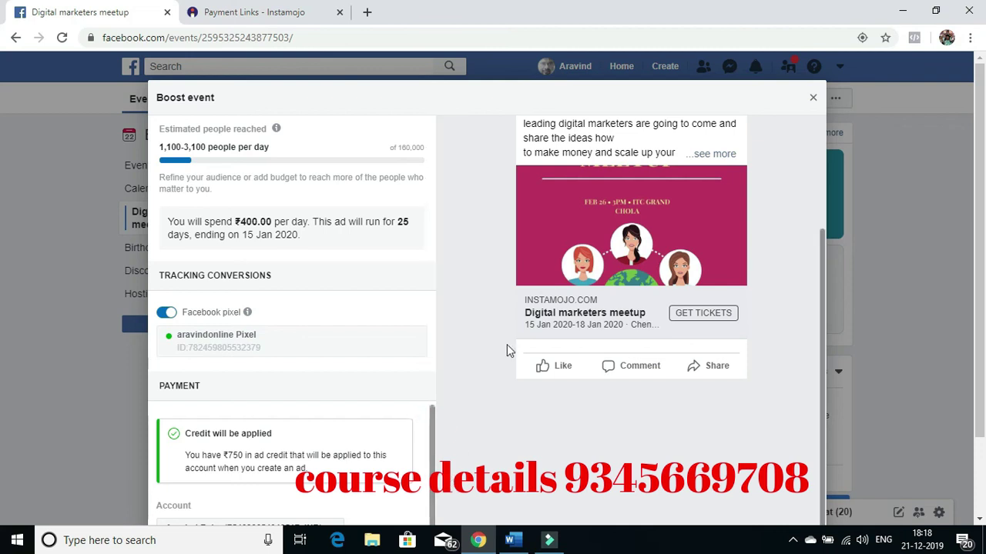
{"action": "scroll", "coordinate": [389, 244], "scroll_direction": "up", "scroll_amount": 5}
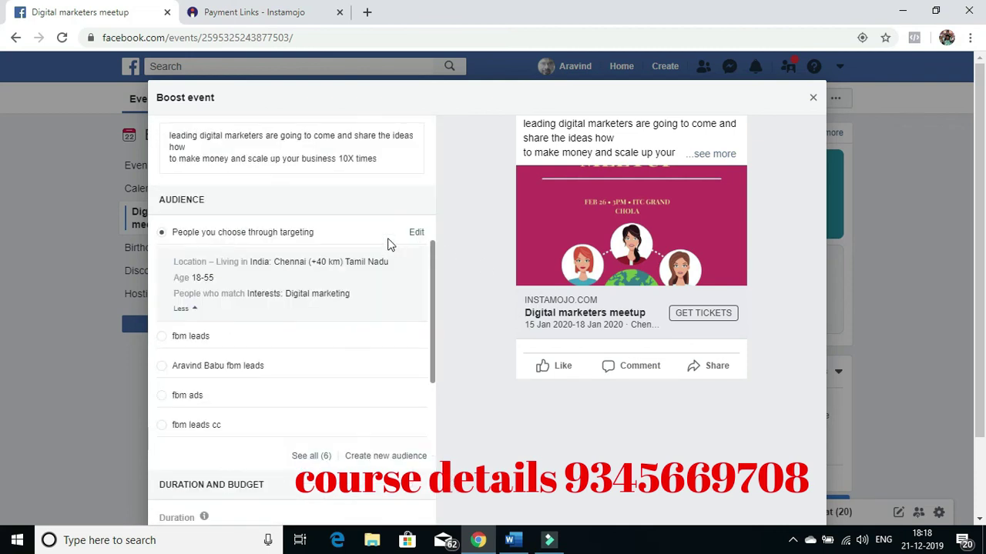
{"action": "scroll", "coordinate": [389, 243], "scroll_direction": "up", "scroll_amount": 10}
{"action": "left_click_drag", "start_coordinate": [982, 152], "coordinate": [982, 364]}
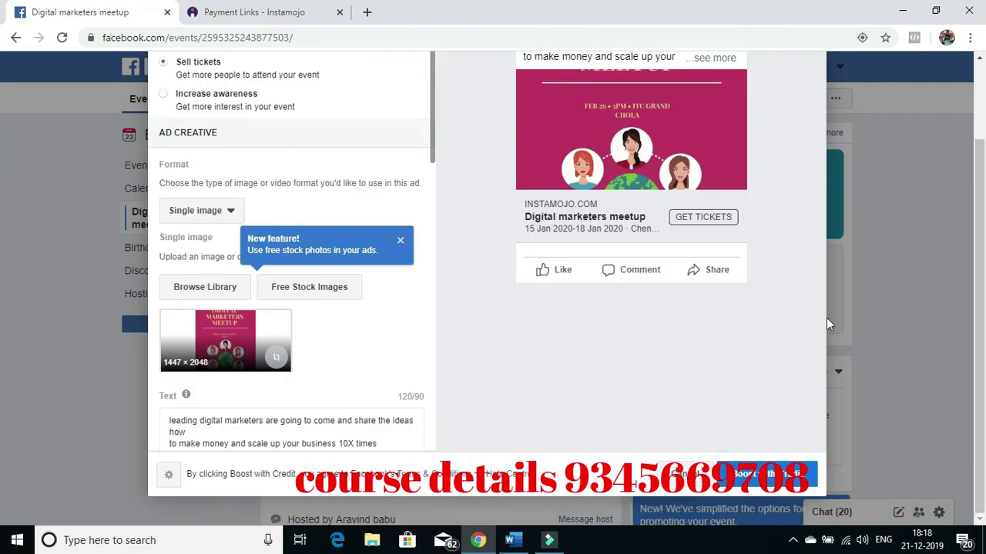
Try to boost the event with the ad credit and dismiss the ad account information form.
{"action": "left_click_drag", "start_coordinate": [436, 160], "coordinate": [429, 433]}
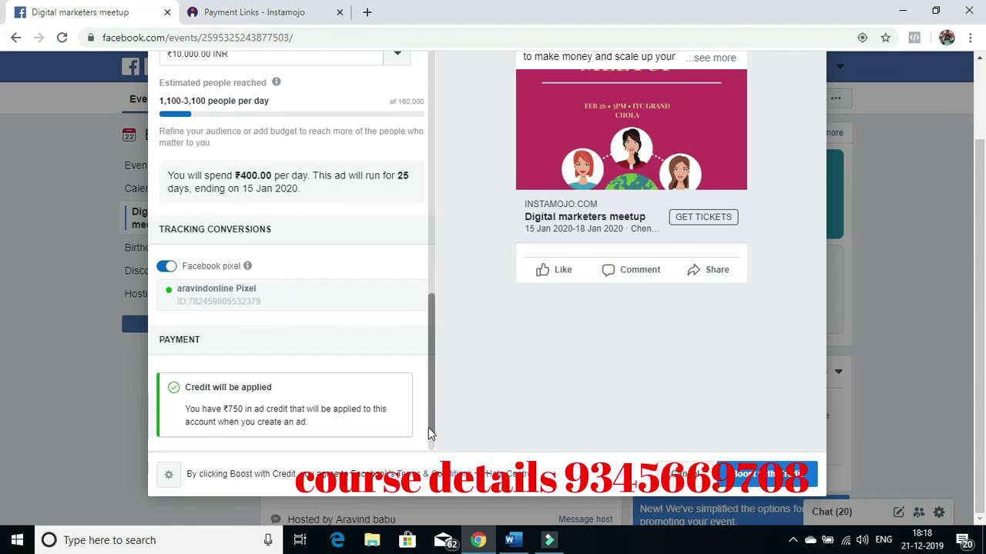
{"action": "scroll", "coordinate": [435, 348], "scroll_direction": "down", "scroll_amount": 2}
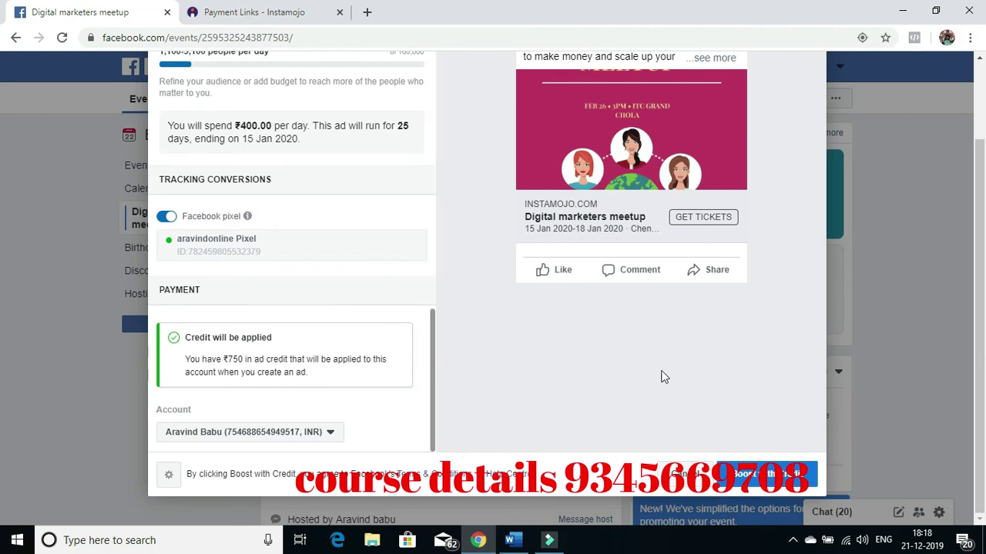
{"action": "left_click", "coordinate": [769, 480]}
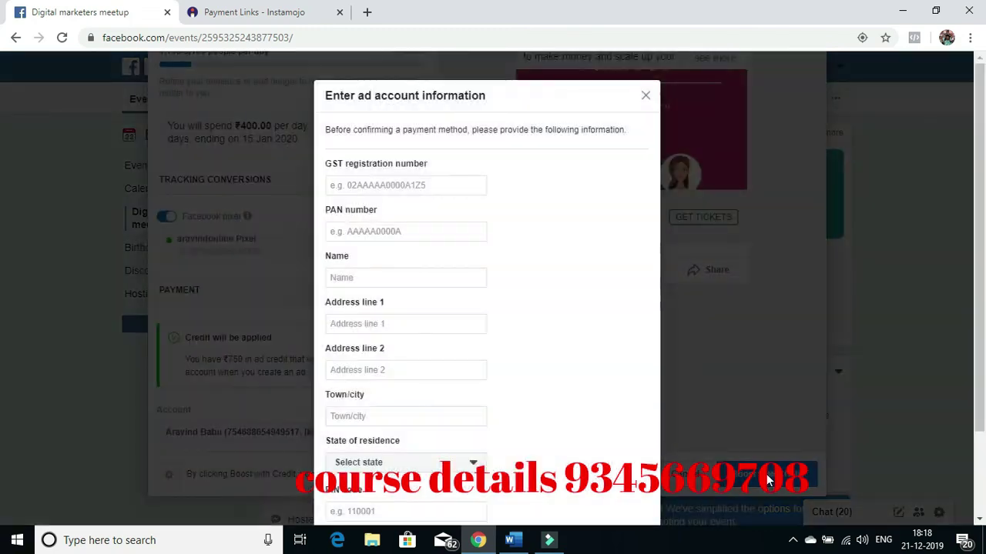
{"action": "left_click", "coordinate": [645, 95]}
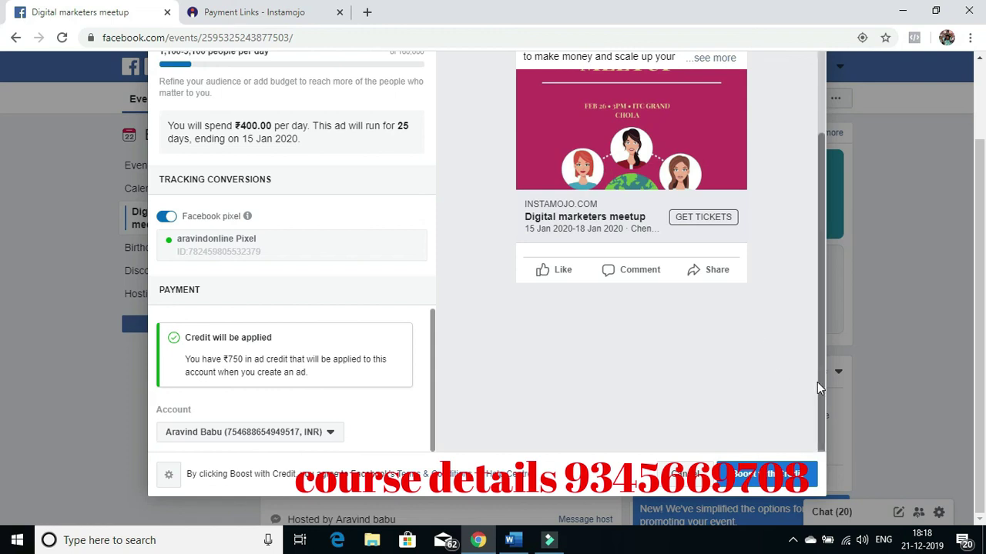
Examine the mobile ad preview together with the boost's creative text and audience settings.
{"action": "left_click_drag", "start_coordinate": [823, 391], "coordinate": [828, 194]}
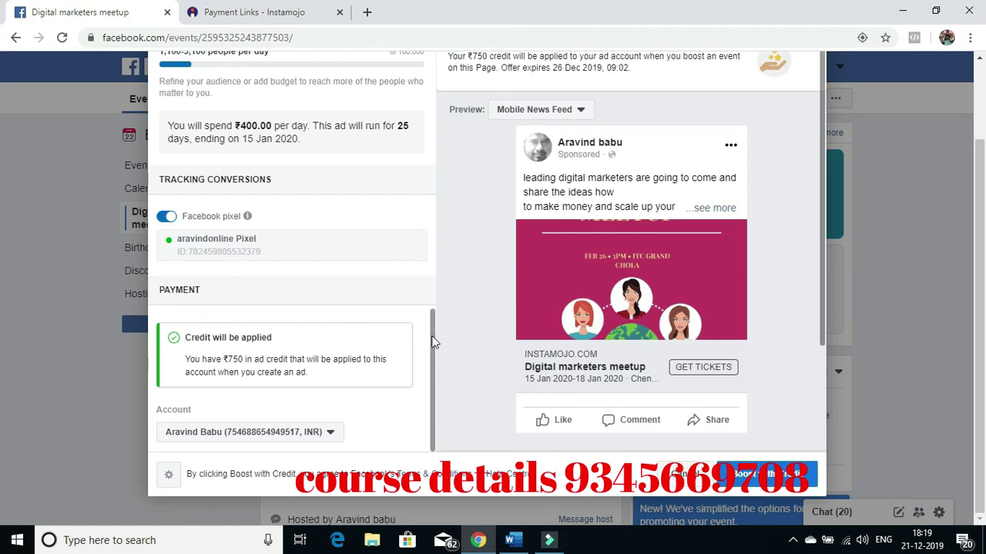
{"action": "left_click_drag", "start_coordinate": [429, 347], "coordinate": [445, 85]}
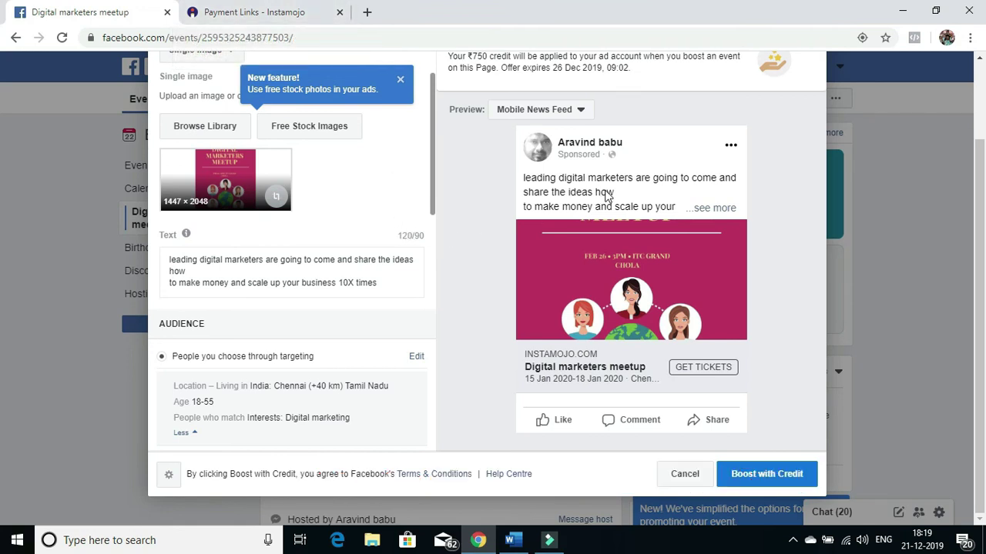
{"action": "scroll", "coordinate": [953, 135], "scroll_direction": "up", "scroll_amount": 2}
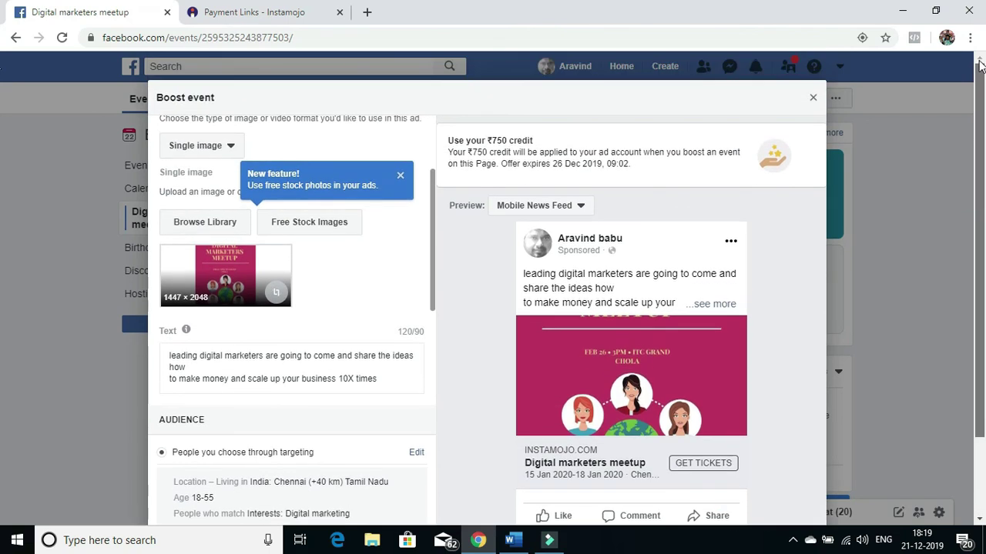